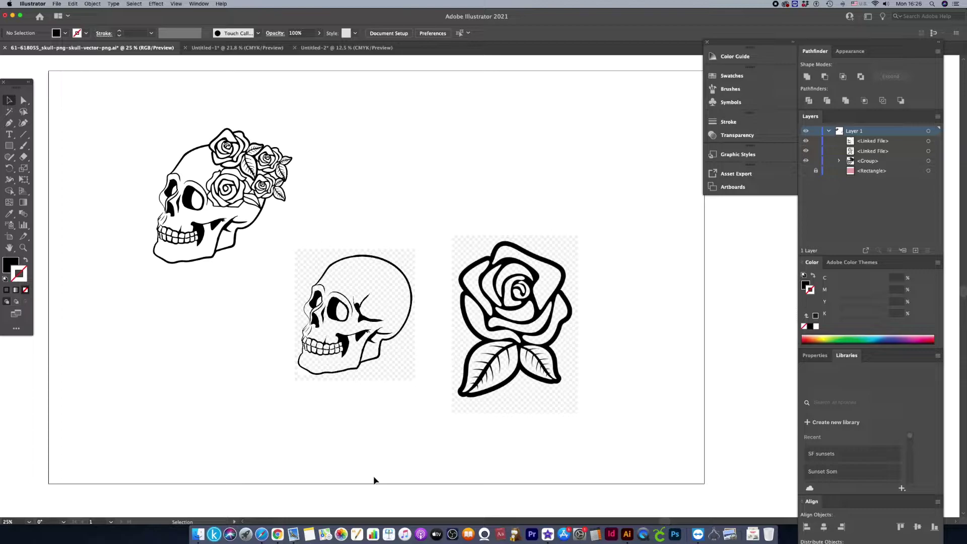
Nudge the plain skull image slightly up and left, between the crowned skull and the rose
{"action": "key", "text": "o"}
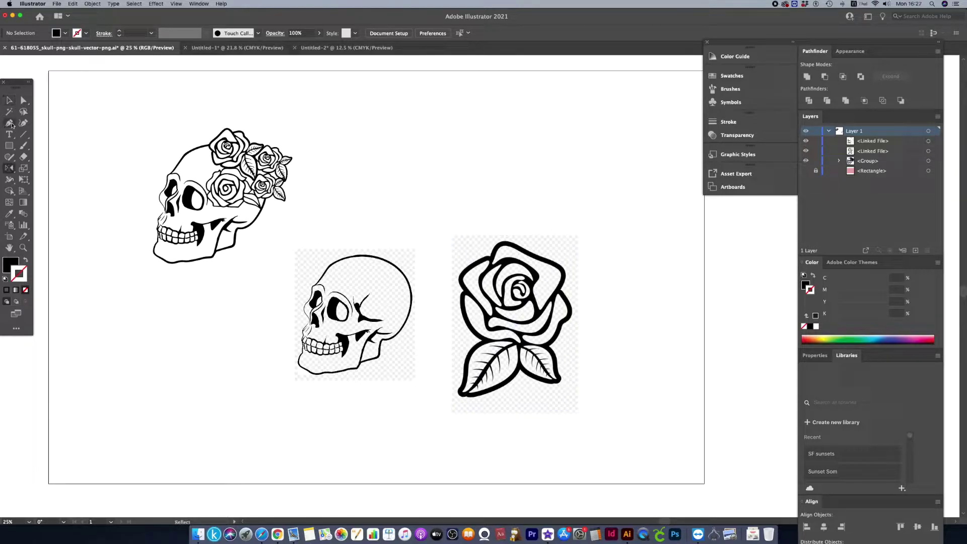
{"action": "left_click", "coordinate": [8, 103]}
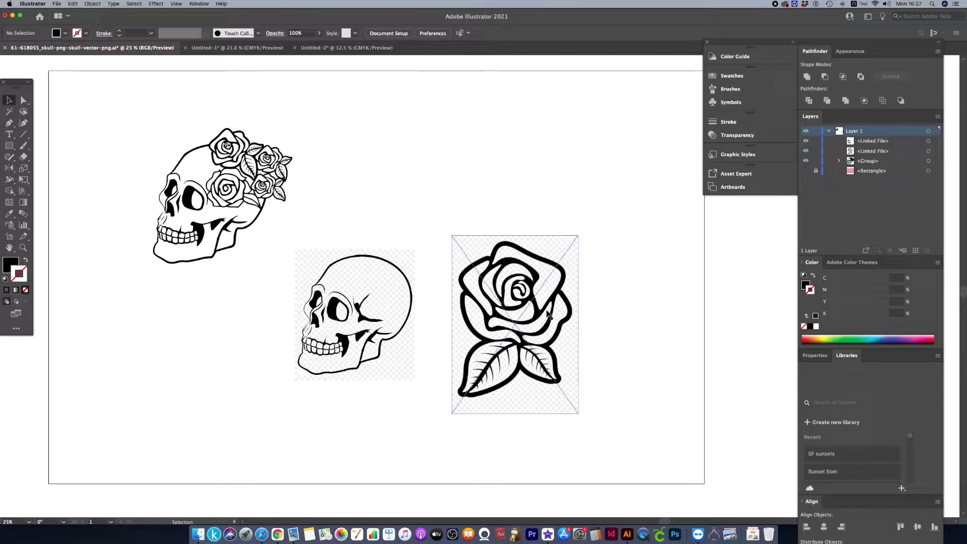
{"action": "left_click_drag", "start_coordinate": [380, 274], "coordinate": [383, 274]}
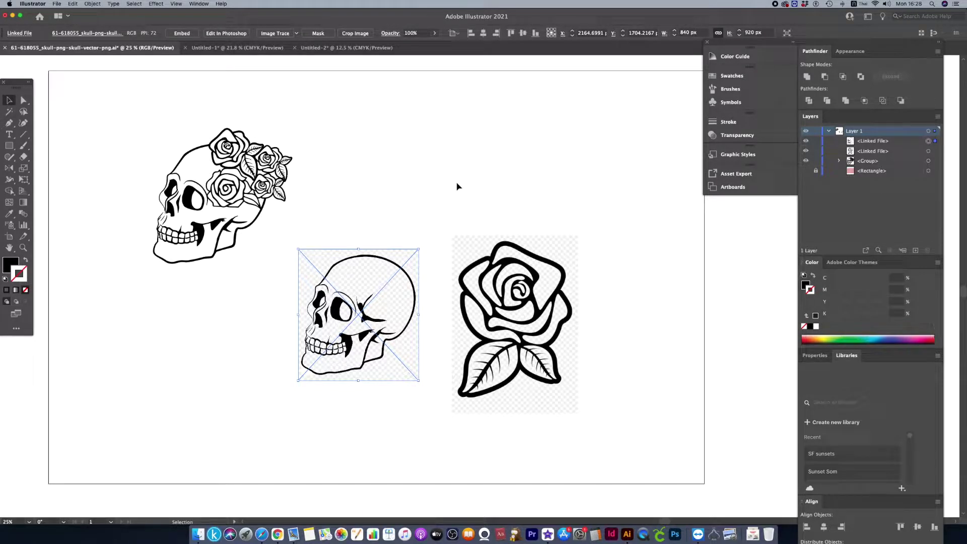
{"action": "left_click", "coordinate": [432, 271]}
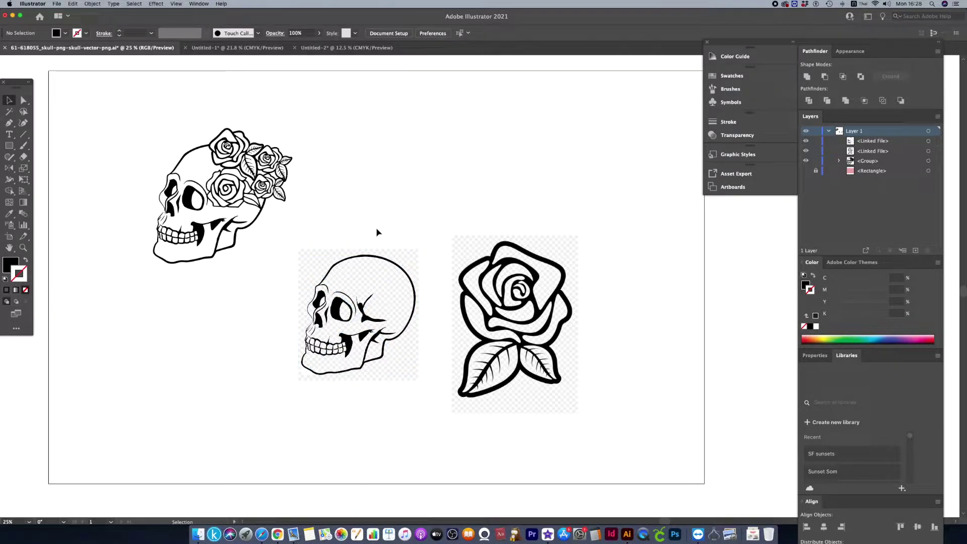
{"action": "mouse_move", "coordinate": [380, 275]}
{"action": "left_mouse_down"}
{"action": "mouse_move", "coordinate": [371, 264]}
{"action": "mouse_move", "coordinate": [375, 278]}
{"action": "left_mouse_up"}
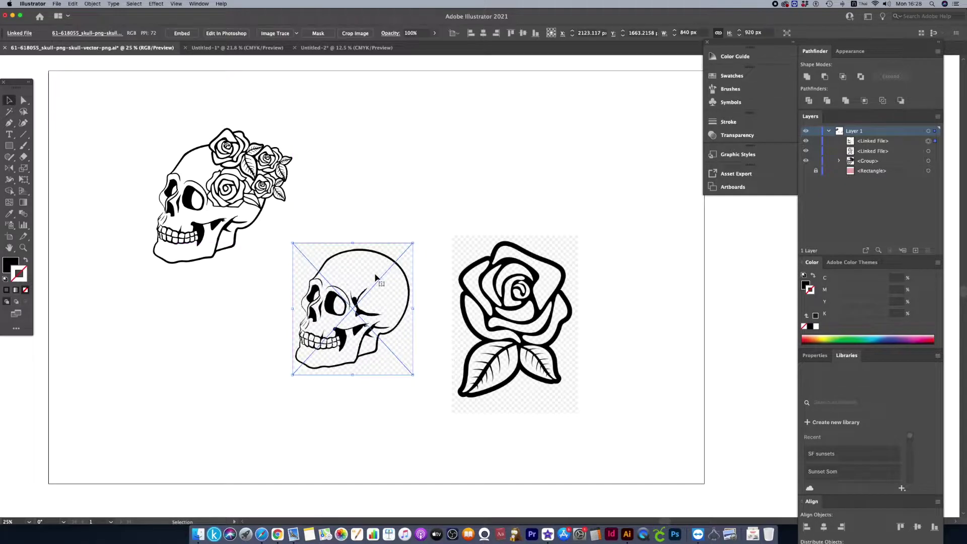
Image-trace and expand the plain skull, enlarge it, and ungroup its paths
{"action": "left_click", "coordinate": [275, 33]}
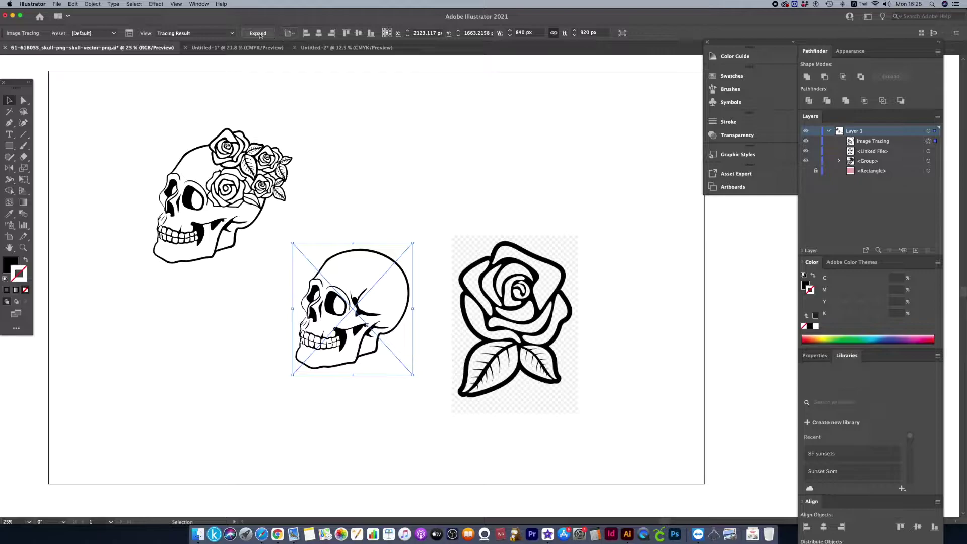
{"action": "left_click", "coordinate": [258, 33]}
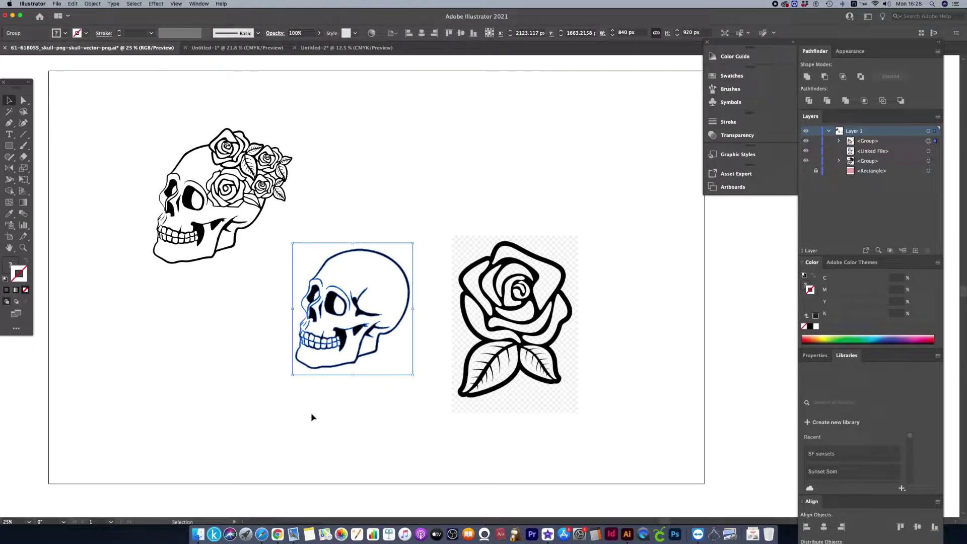
{"action": "left_click_drag", "start_coordinate": [293, 375], "coordinate": [251, 419]}
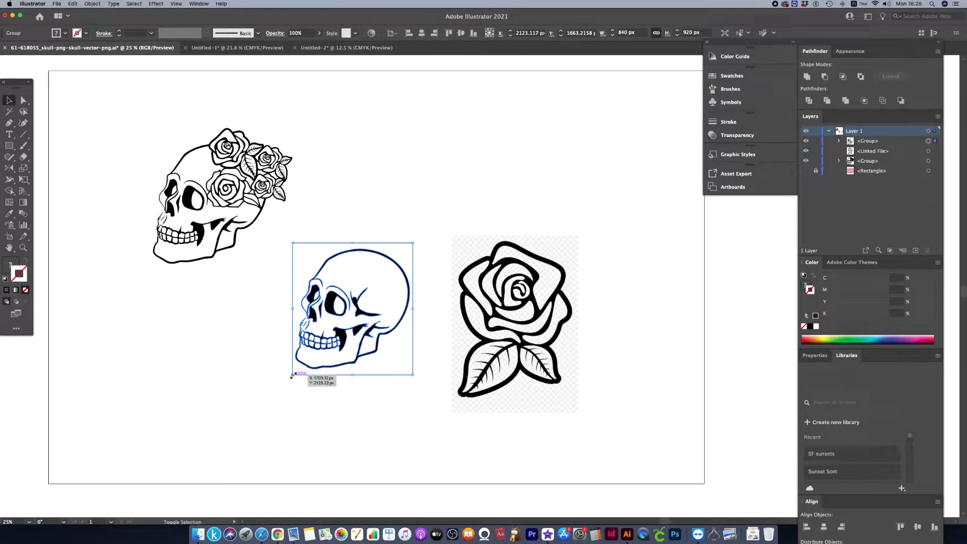
{"action": "right_click", "coordinate": [310, 339]}
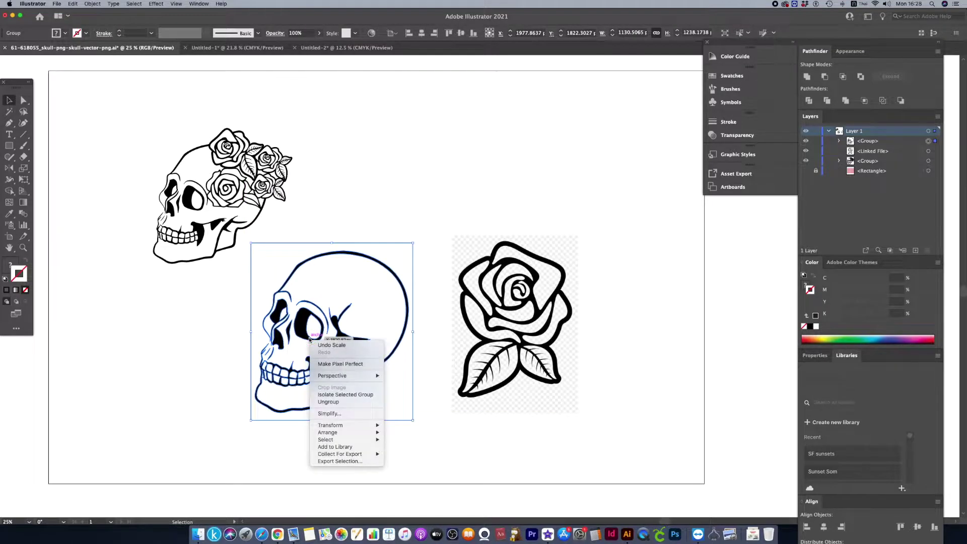
{"action": "left_click", "coordinate": [329, 401]}
Check the skull's outline path, then move the crowned skull up and left
{"action": "left_click", "coordinate": [207, 374]}
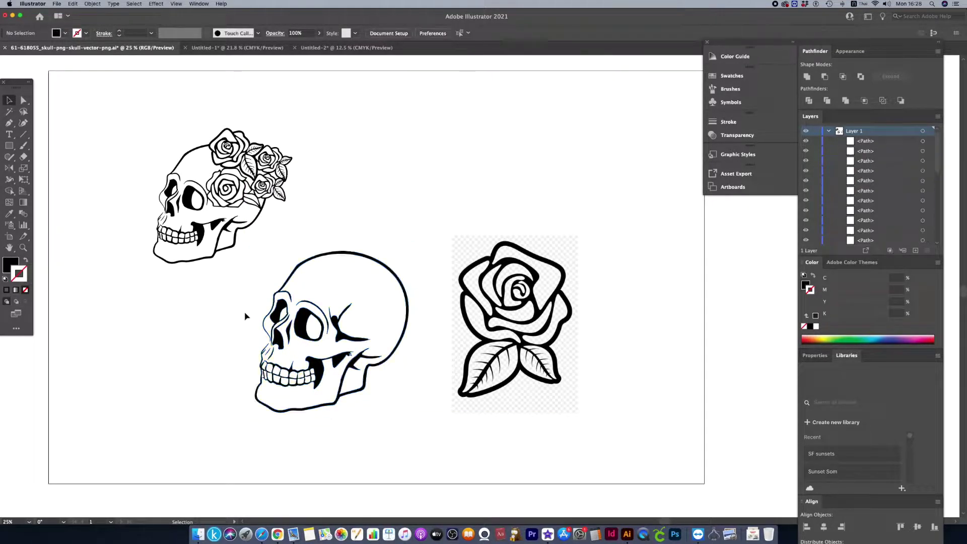
{"action": "left_click", "coordinate": [272, 263]}
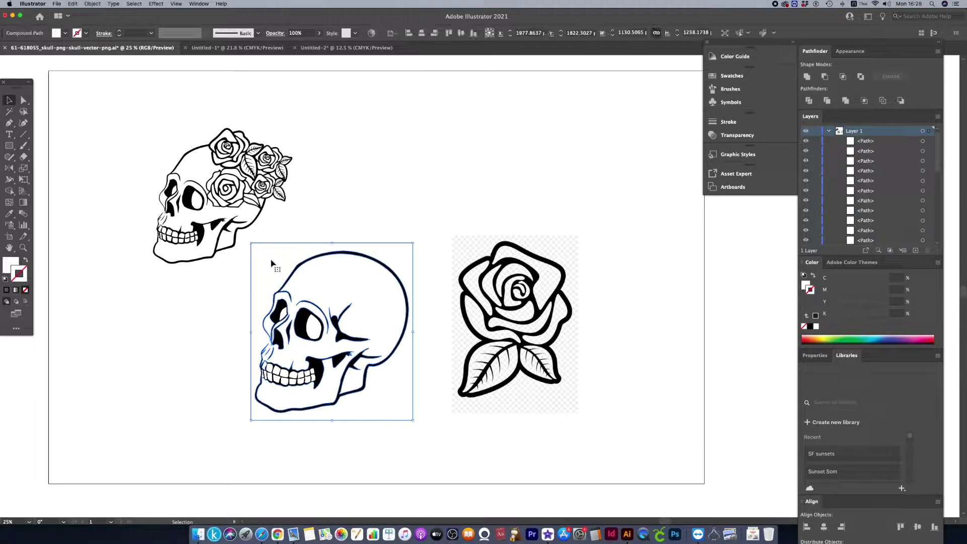
{"action": "left_click", "coordinate": [272, 263]}
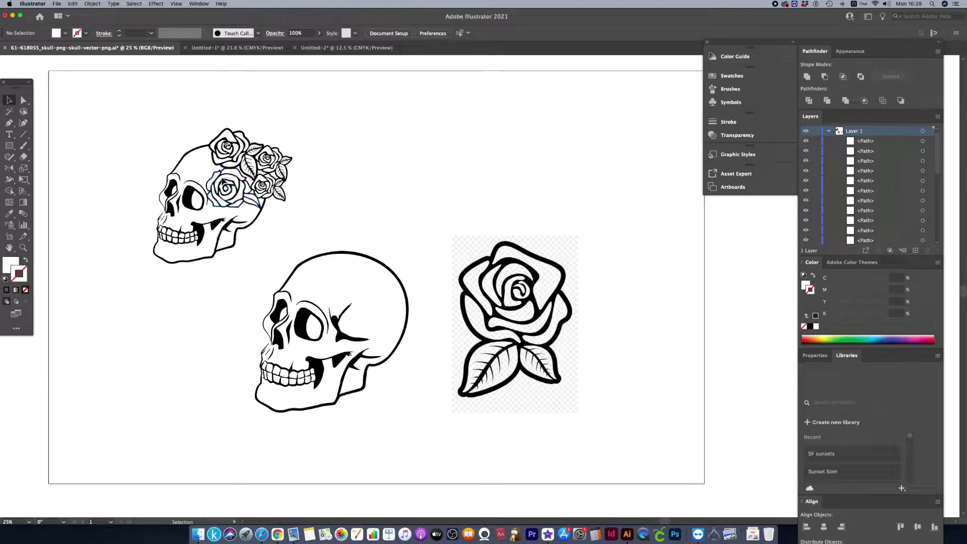
{"action": "left_click_drag", "start_coordinate": [257, 183], "coordinate": [229, 149]}
Draw a large rectangle across the lower artboard
{"action": "left_click", "coordinate": [34, 215]}
{"action": "left_click", "coordinate": [8, 146]}
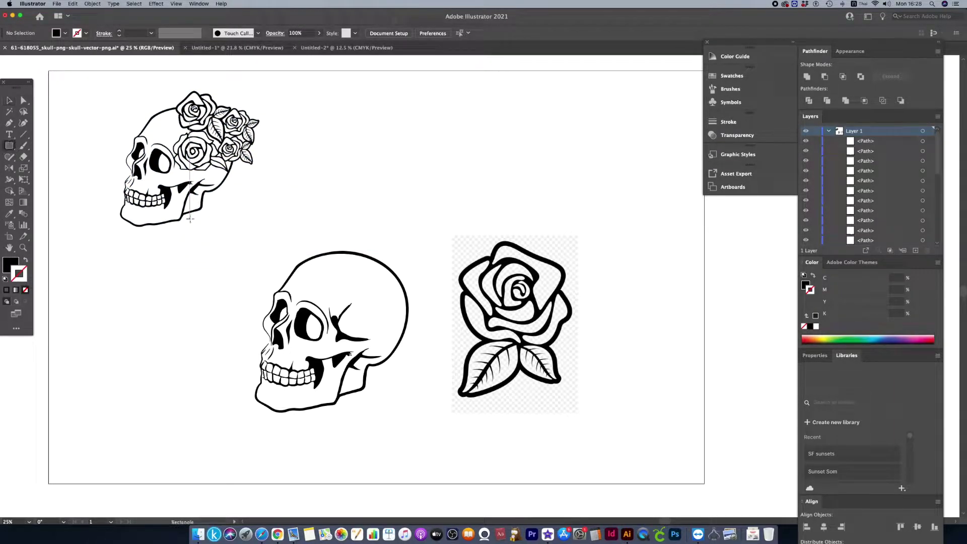
{"action": "mouse_move", "coordinate": [202, 227]}
{"action": "left_mouse_down"}
{"action": "mouse_move", "coordinate": [598, 412]}
{"action": "mouse_move", "coordinate": [704, 483]}
{"action": "left_mouse_up"}
{"action": "key", "text": "v"}
Fill the rectangle light grey (b7abab) and send it to the back
{"action": "double_click", "coordinate": [11, 264]}
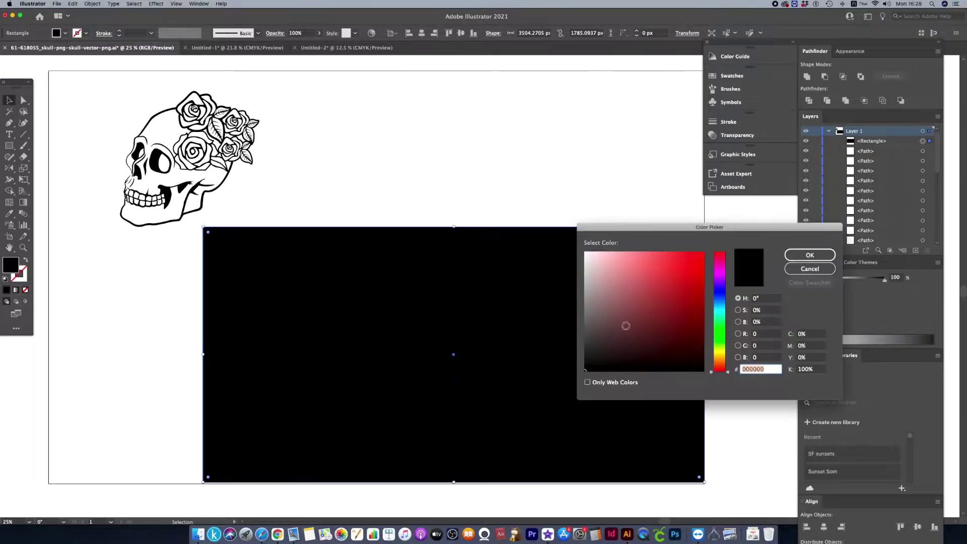
{"action": "left_click_drag", "start_coordinate": [593, 265], "coordinate": [593, 285]}
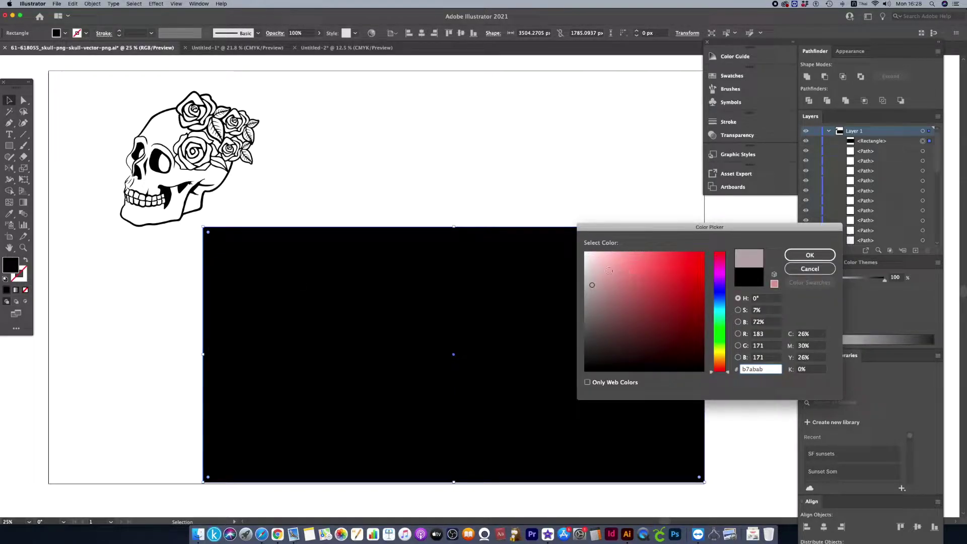
{"action": "left_click", "coordinate": [809, 254]}
{"action": "right_click", "coordinate": [627, 271]}
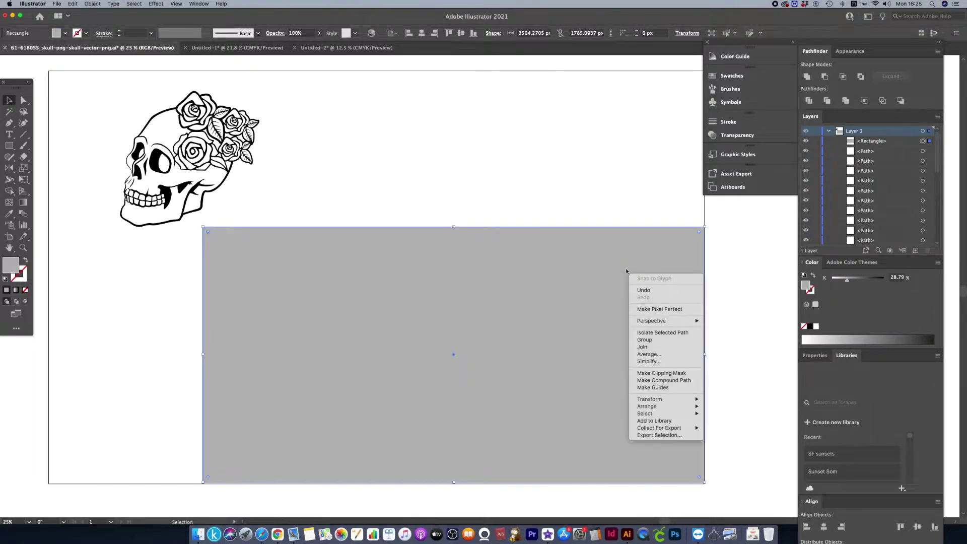
{"action": "mouse_move", "coordinate": [649, 398]}
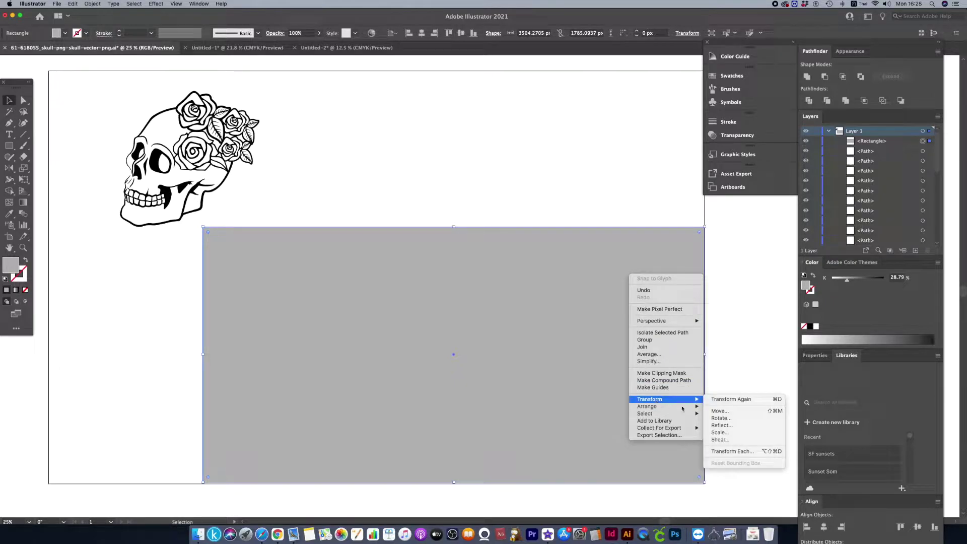
{"action": "left_click", "coordinate": [721, 427]}
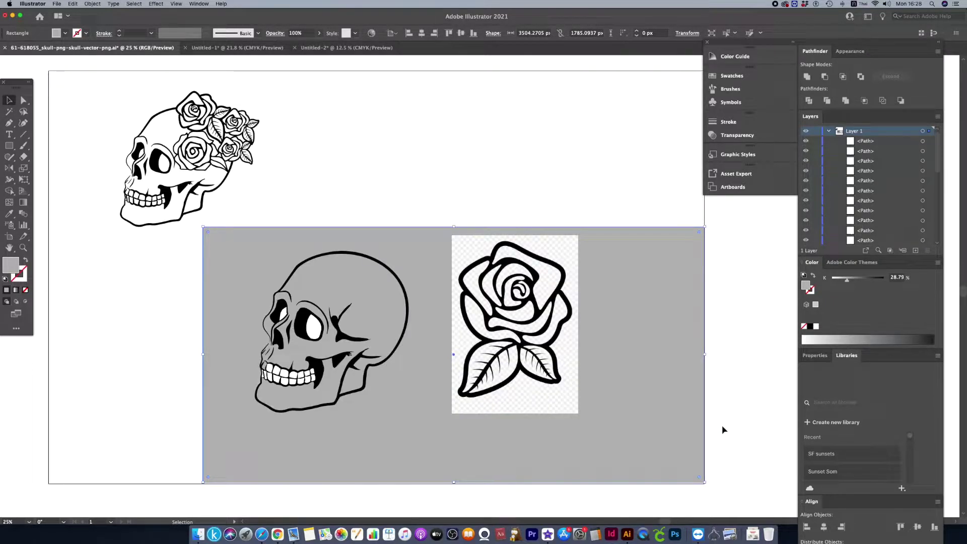
Lock the grey rectangle and delete the traced skull's white eye fill
{"action": "scroll", "coordinate": [871, 195], "scroll_direction": "down", "scroll_amount": 10}
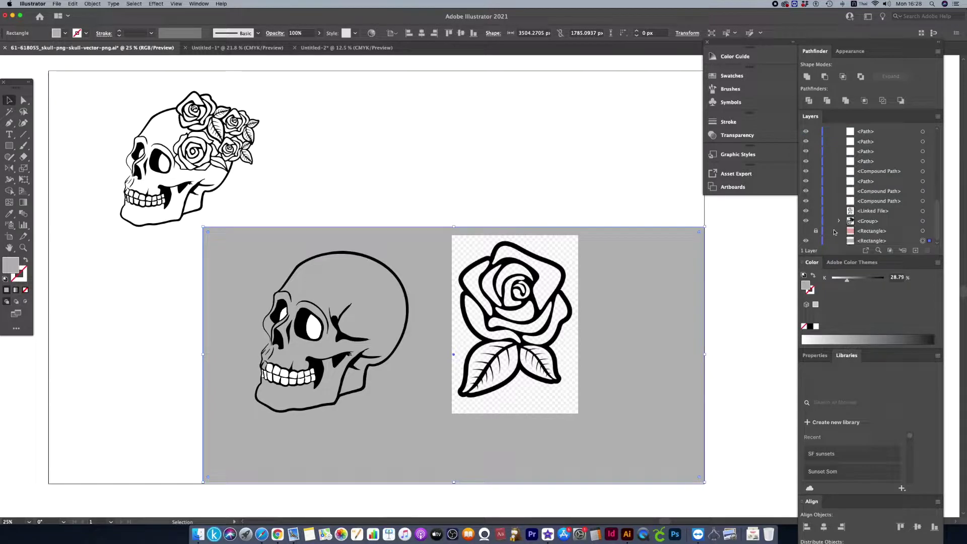
{"action": "left_click", "coordinate": [815, 240]}
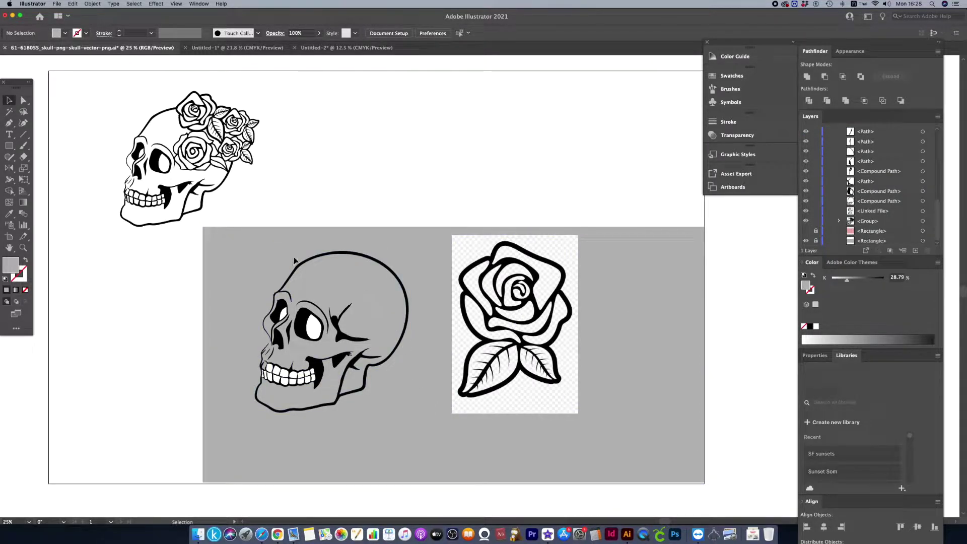
{"action": "left_click", "coordinate": [314, 330]}
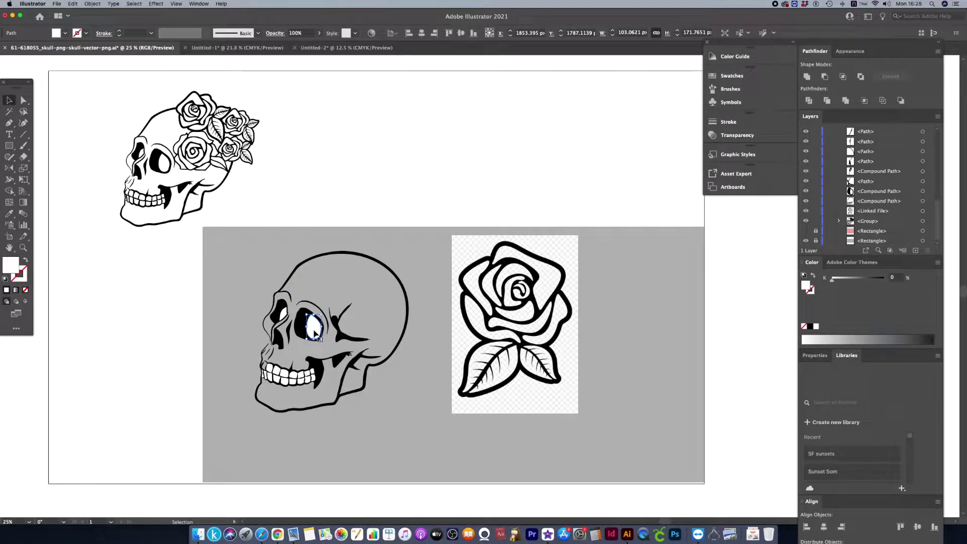
{"action": "key", "text": "Delete"}
Delete the traced skull's white teeth fills
{"action": "left_click", "coordinate": [269, 368]}
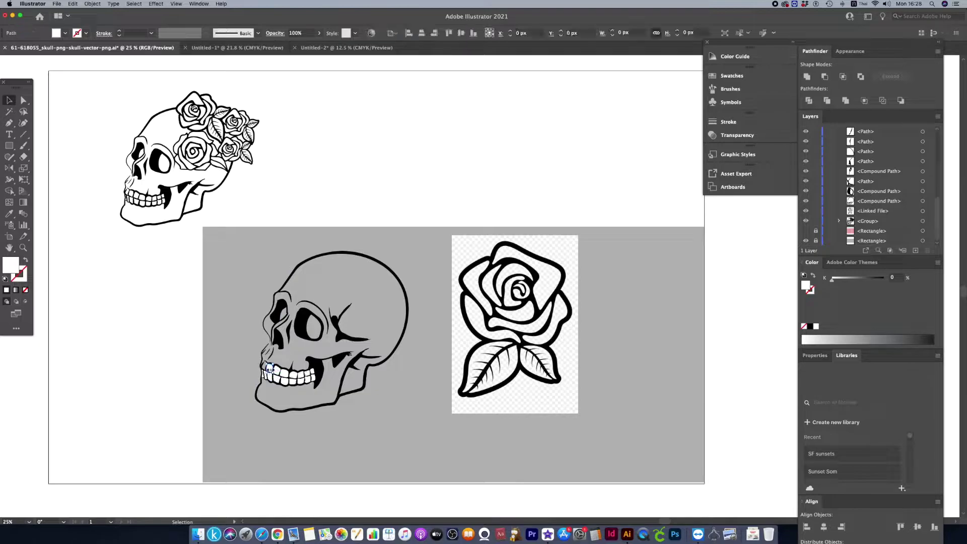
{"action": "left_click", "coordinate": [272, 381]}
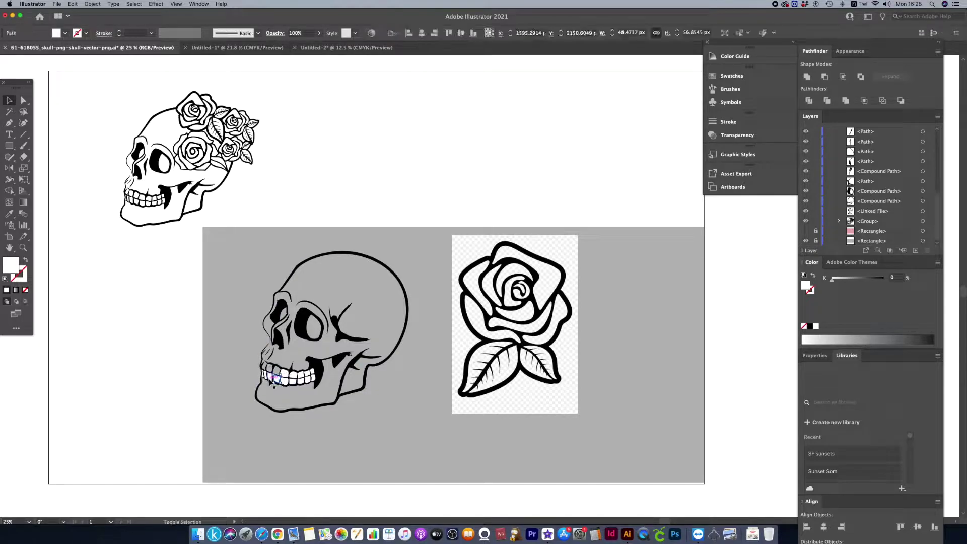
{"action": "left_click", "coordinate": [297, 377], "text": "shift"}
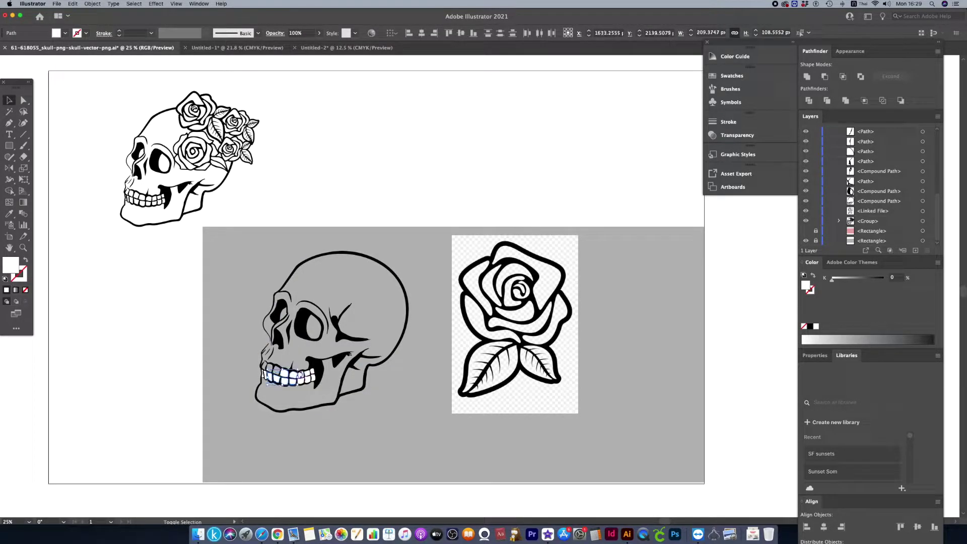
{"action": "key", "text": "Delete"}
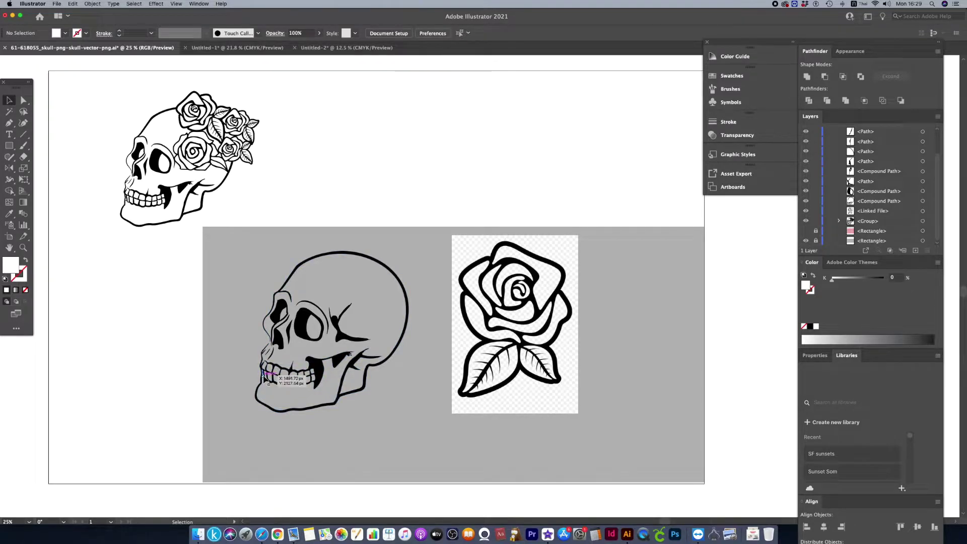
{"action": "scroll", "coordinate": [352, 403], "scroll_direction": "right", "scroll_amount": 2}
{"action": "scroll", "coordinate": [388, 417], "scroll_direction": "right", "scroll_amount": 2}
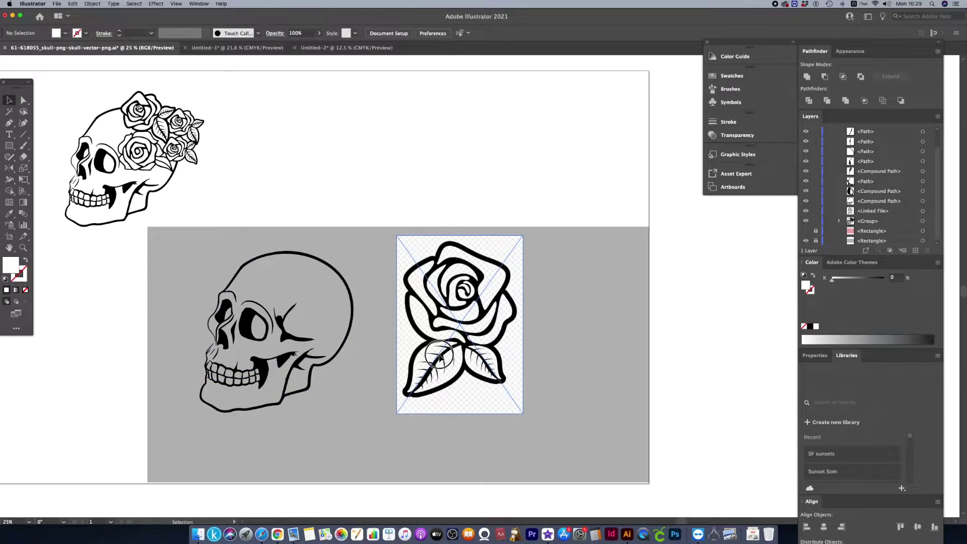
Image-trace the rose, expand the tracing, and ungroup its paths
{"action": "left_click", "coordinate": [440, 357]}
{"action": "left_click", "coordinate": [280, 33]}
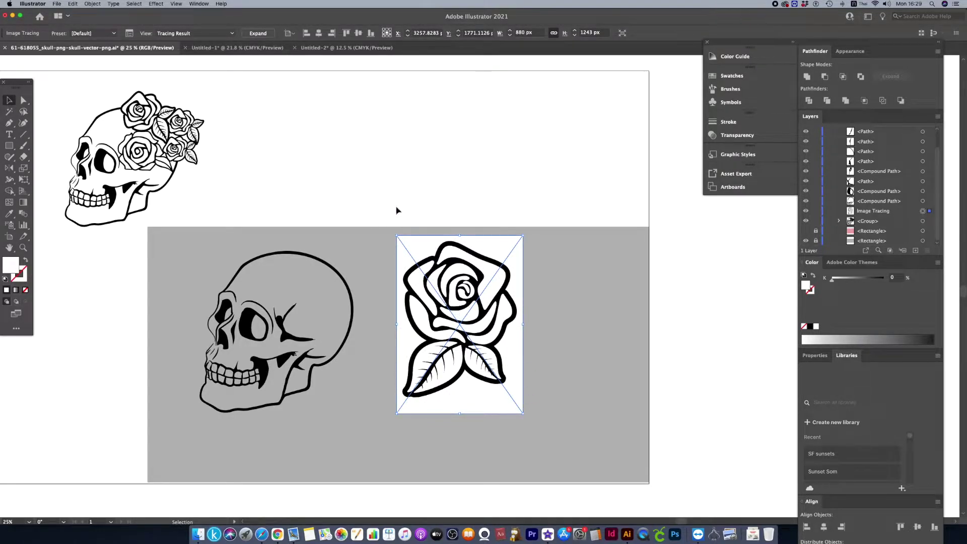
{"action": "left_click", "coordinate": [262, 36]}
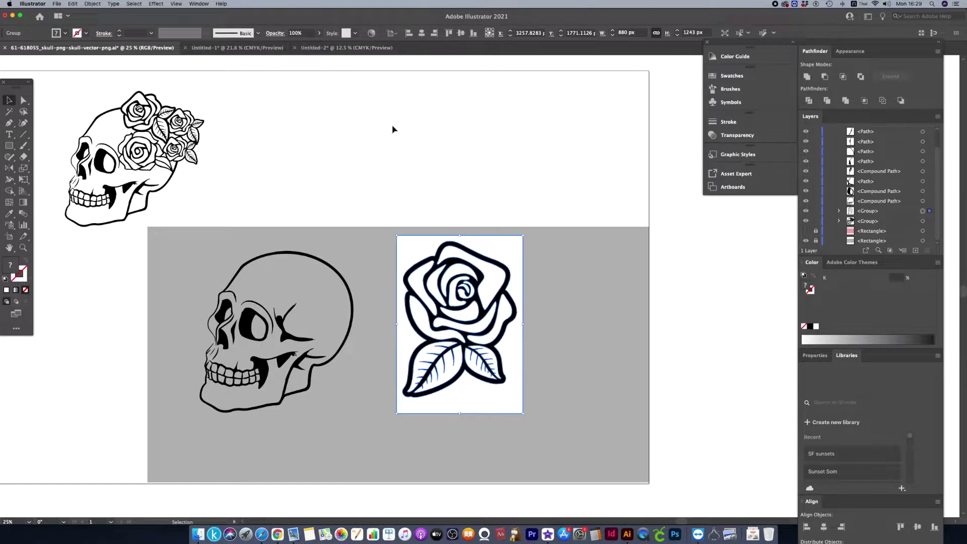
{"action": "right_click", "coordinate": [456, 279]}
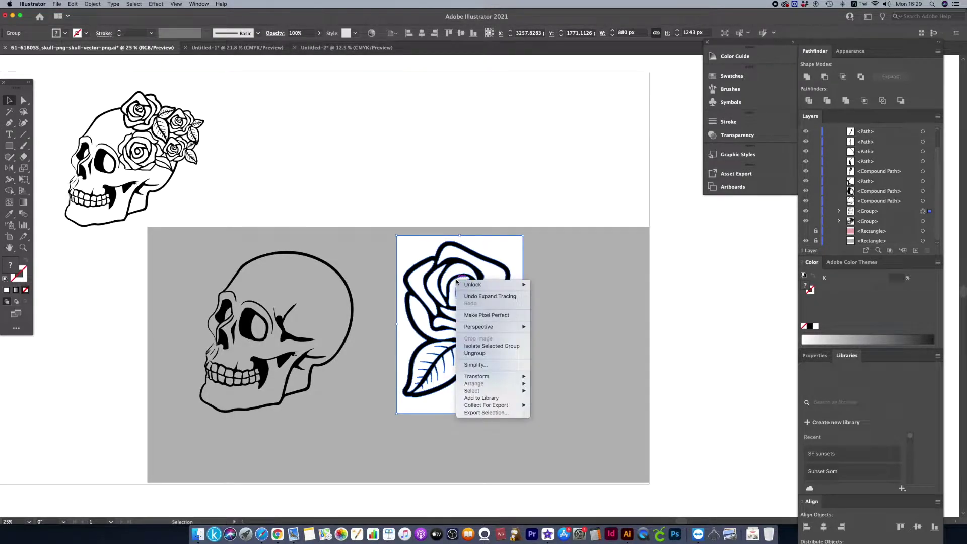
{"action": "left_click", "coordinate": [475, 352]}
{"action": "left_click", "coordinate": [557, 361]}
Delete the rose's white background and its inner white petal fills
{"action": "left_click", "coordinate": [517, 250]}
{"action": "key", "text": "Delete"}
{"action": "left_click", "coordinate": [494, 285]}
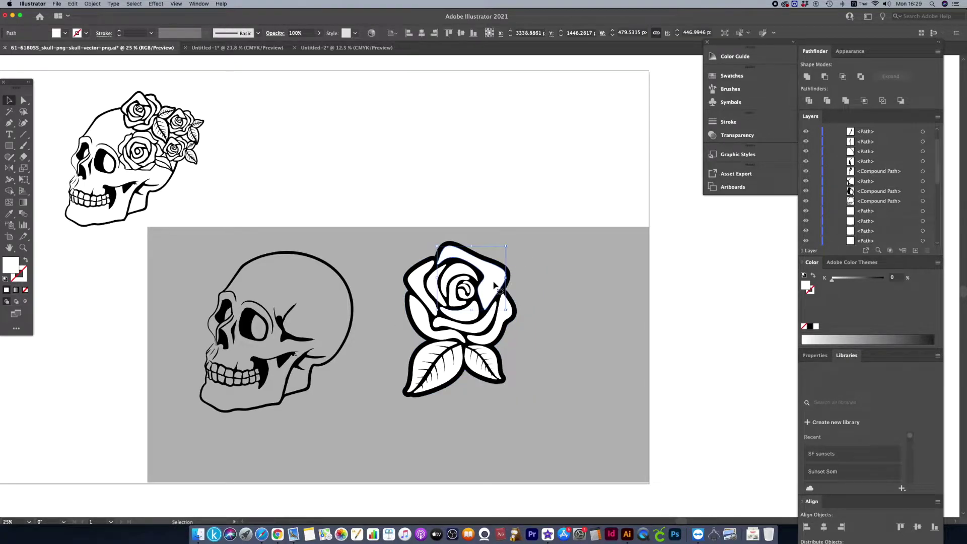
{"action": "key", "text": "Delete"}
{"action": "left_click", "coordinate": [453, 282]}
{"action": "key", "text": "Delete"}
{"action": "left_click", "coordinate": [423, 281]}
{"action": "key", "text": "Delete"}
Delete the remaining white petal fills and both leaves' white fills
{"action": "key", "text": "Delete"}
{"action": "left_click", "coordinate": [422, 319]}
{"action": "key", "text": "Delete"}
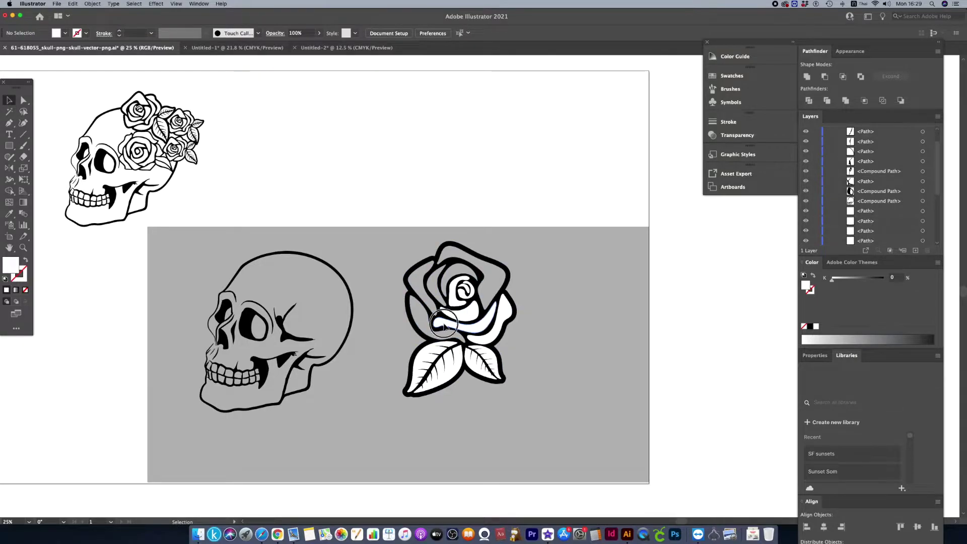
{"action": "left_click", "coordinate": [446, 320]}
{"action": "key", "text": "Delete"}
{"action": "left_click", "coordinate": [473, 373]}
{"action": "key", "text": "Delete"}
{"action": "left_click", "coordinate": [423, 363]}
{"action": "key", "text": "Delete"}
{"action": "key", "text": "Delete"}
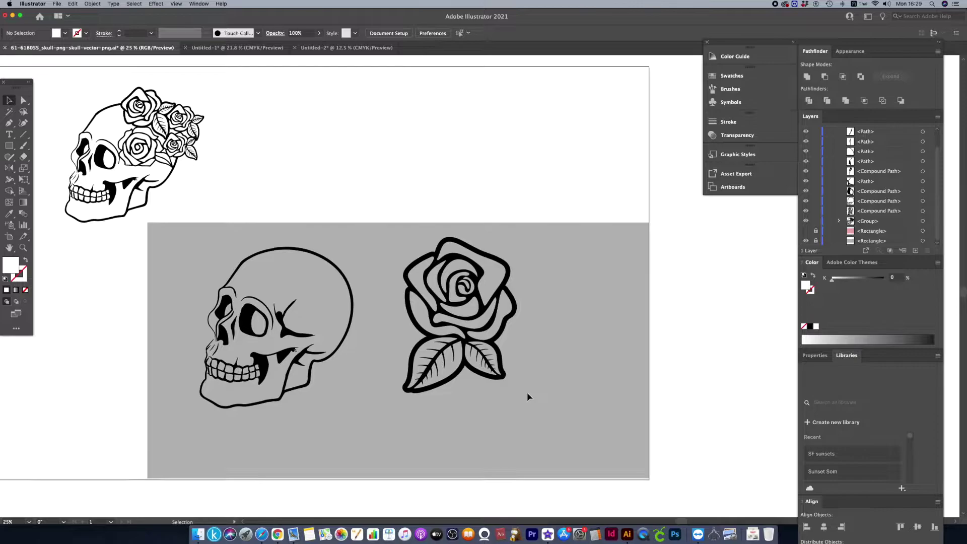
Select the rose outline and dismiss its context menu without changes
{"action": "scroll", "coordinate": [527, 392], "scroll_direction": "down", "scroll_amount": 2}
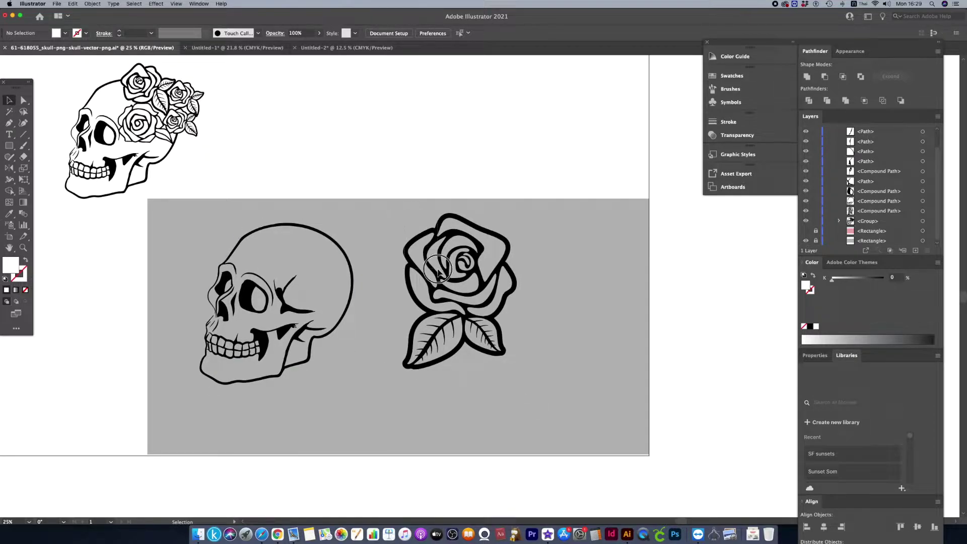
{"action": "left_click", "coordinate": [499, 307]}
{"action": "right_click", "coordinate": [492, 311]}
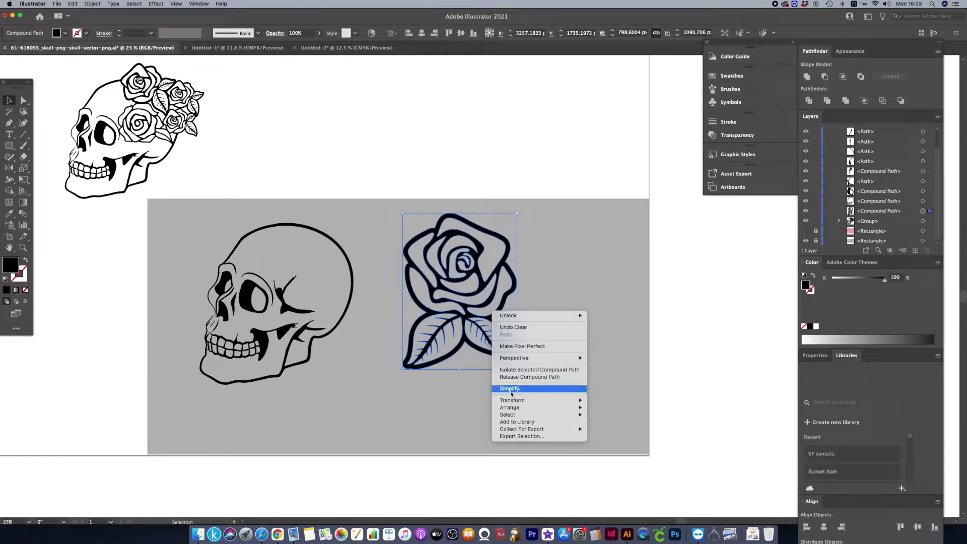
{"action": "left_click", "coordinate": [473, 393]}
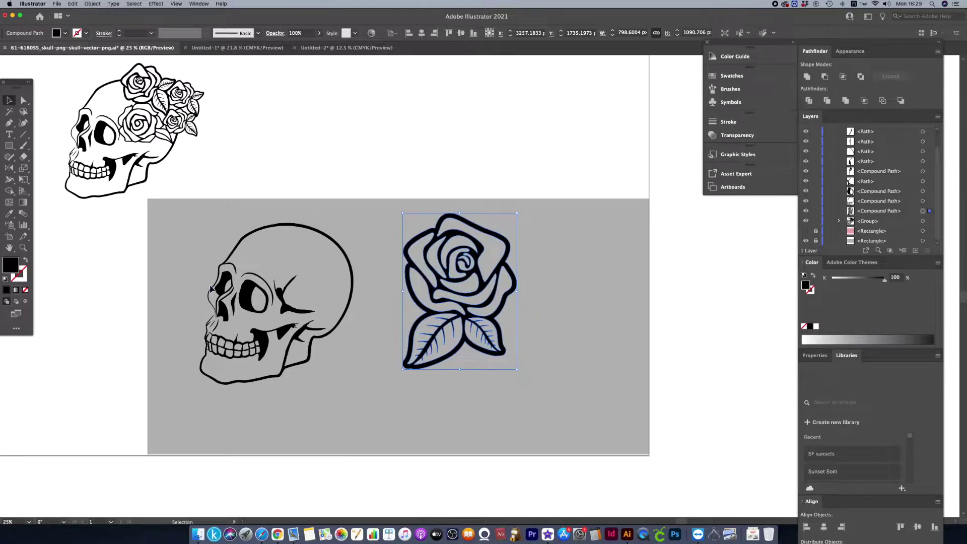
Marquee-select all the traced skull's paths and group them into one object
{"action": "left_click", "coordinate": [225, 290]}
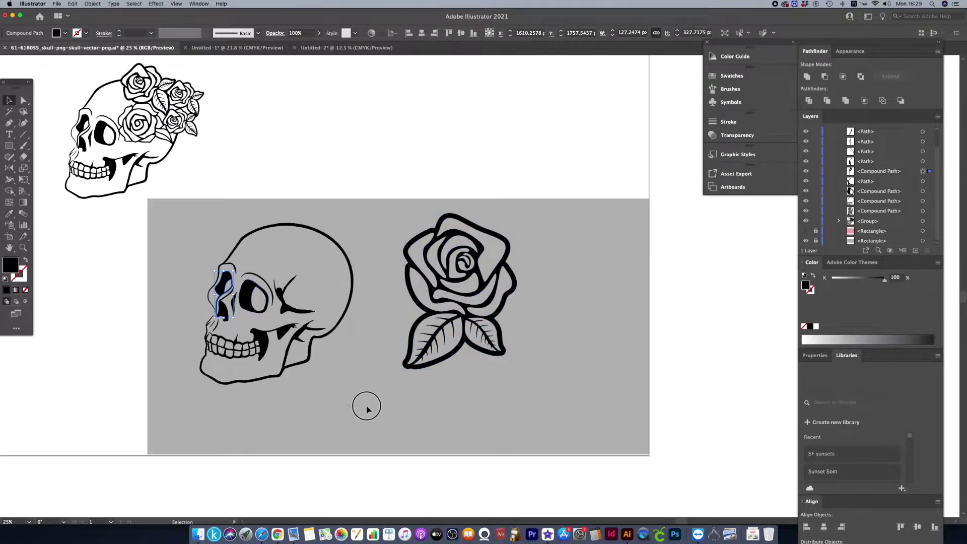
{"action": "left_click_drag", "start_coordinate": [362, 410], "coordinate": [319, 329]}
{"action": "right_click", "coordinate": [319, 329]}
{"action": "left_click", "coordinate": [335, 400]}
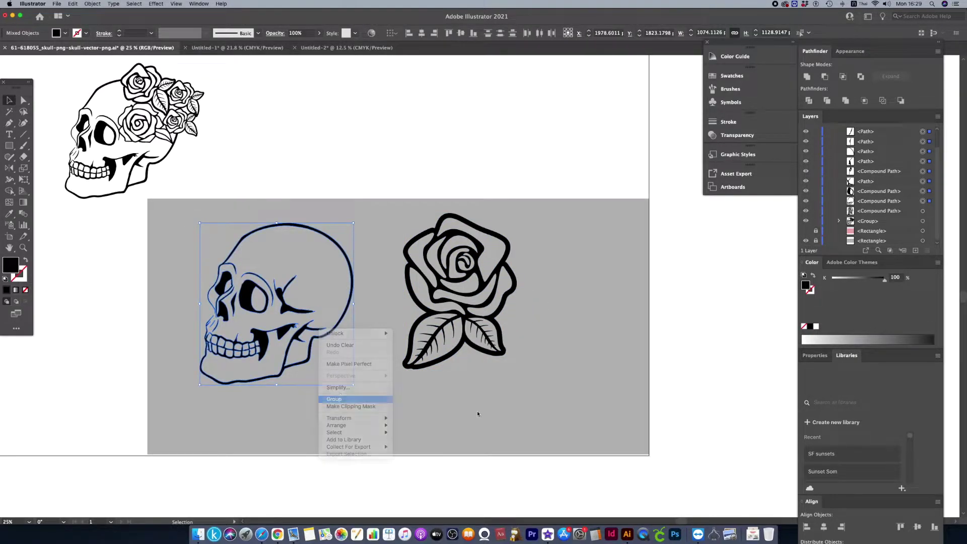
{"action": "left_click", "coordinate": [480, 411]}
{"action": "scroll", "coordinate": [347, 162], "scroll_direction": "up", "scroll_amount": 1}
{"action": "scroll", "coordinate": [347, 162], "scroll_direction": "down", "scroll_amount": 2}
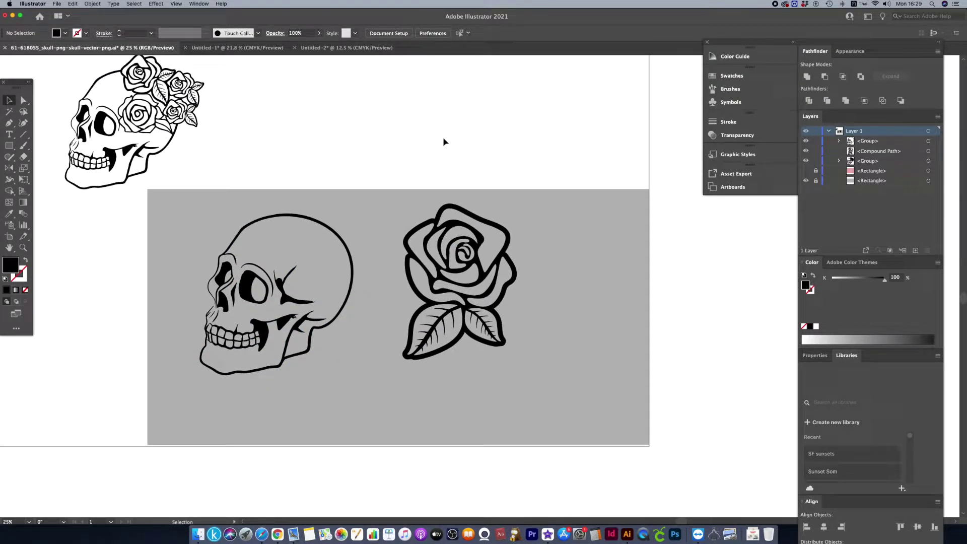
Move the rose upper right, the traced skull to centre, and the original skull above it
{"action": "mouse_move", "coordinate": [509, 276]}
{"action": "left_mouse_down"}
{"action": "mouse_move", "coordinate": [566, 259]}
{"action": "mouse_move", "coordinate": [659, 158]}
{"action": "left_mouse_up"}
{"action": "left_click", "coordinate": [352, 275]}
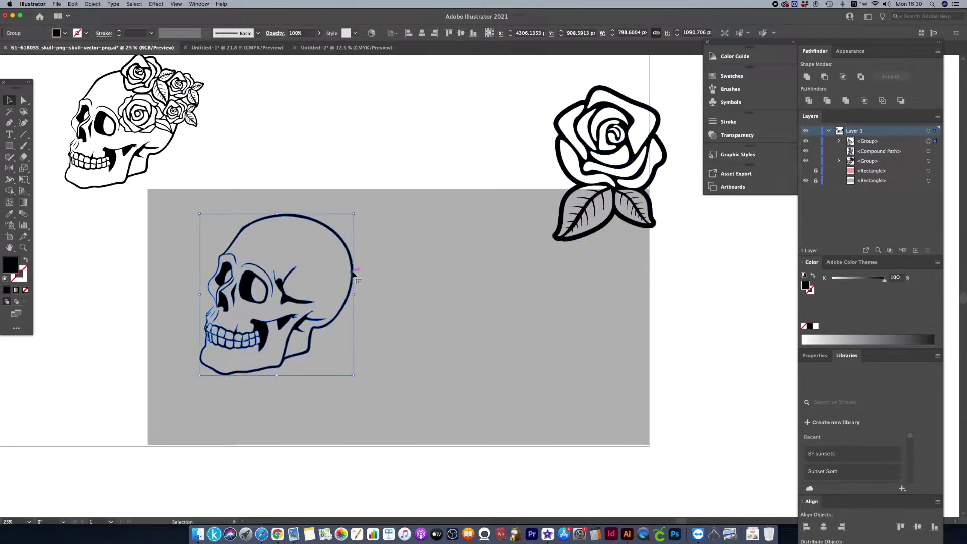
{"action": "left_click_drag", "start_coordinate": [352, 275], "coordinate": [476, 305]}
{"action": "left_click", "coordinate": [533, 308]}
{"action": "left_click_drag", "start_coordinate": [172, 139], "coordinate": [325, 132]}
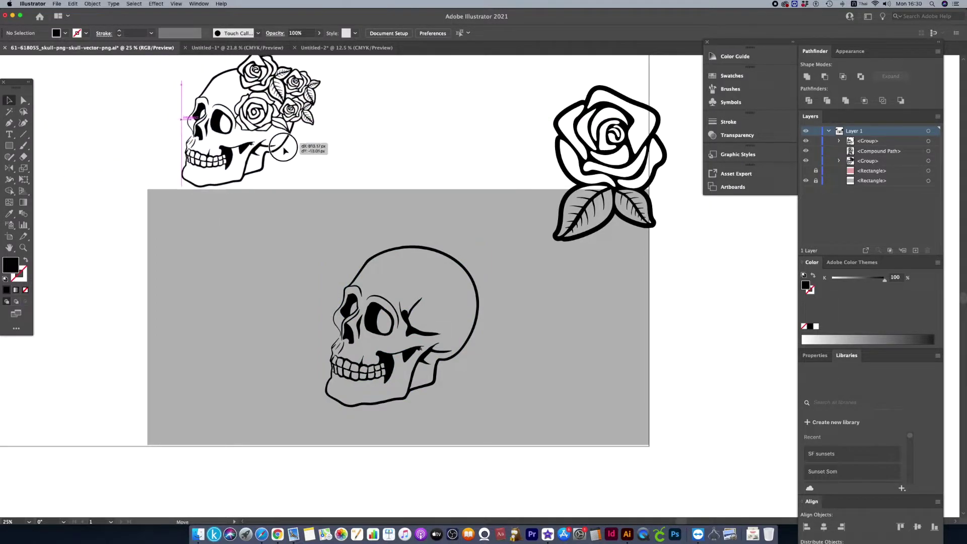
{"action": "left_click_drag", "start_coordinate": [325, 132], "coordinate": [322, 135]}
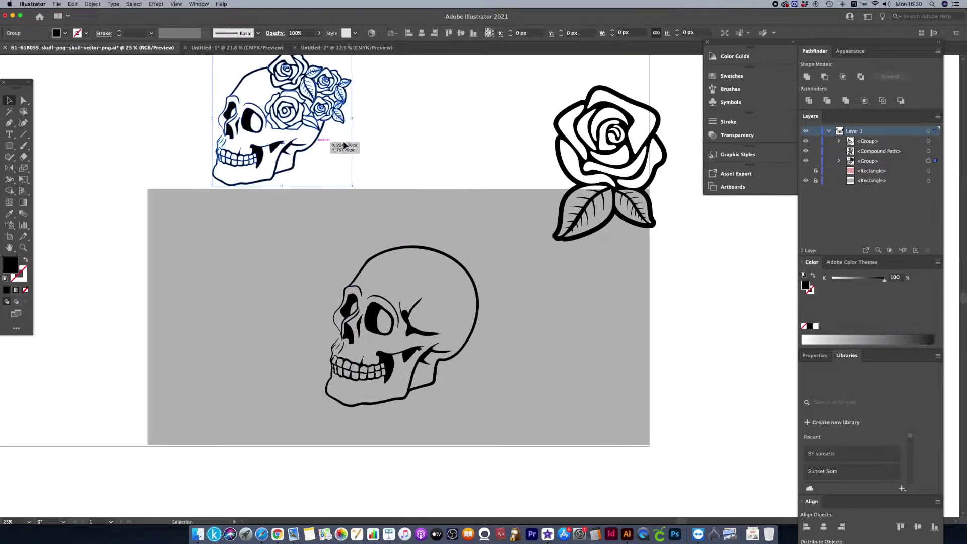
{"action": "scroll", "coordinate": [368, 137], "scroll_direction": "up", "scroll_amount": 2}
{"action": "left_click", "coordinate": [402, 164]}
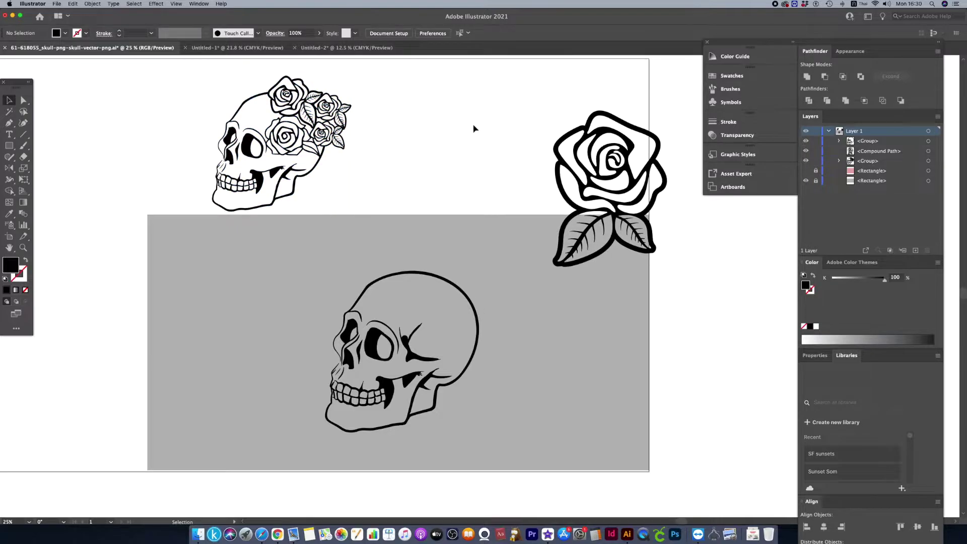
Move the rose down near the skull, shrink it, and tilt it at an angle
{"action": "left_click_drag", "start_coordinate": [584, 125], "coordinate": [576, 129]}
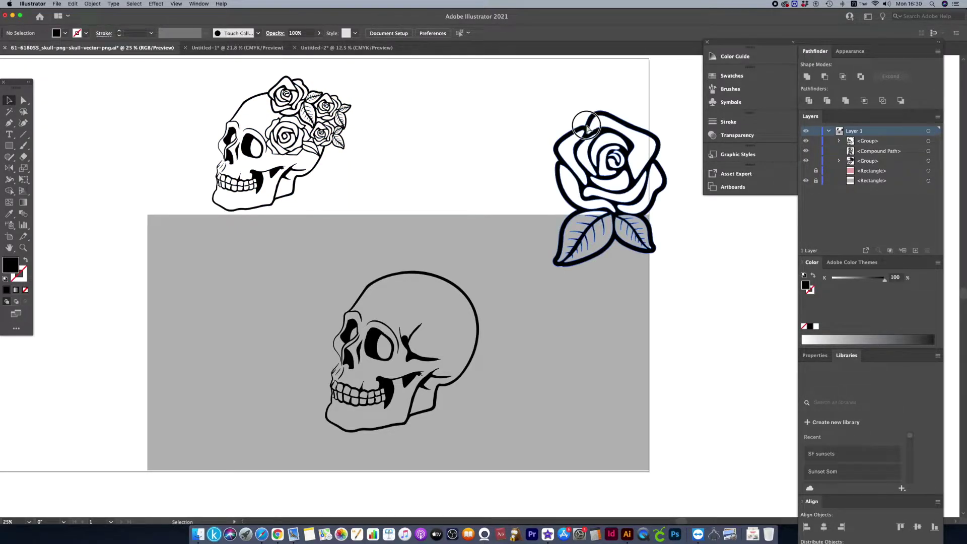
{"action": "left_click_drag", "start_coordinate": [576, 129], "coordinate": [582, 126]}
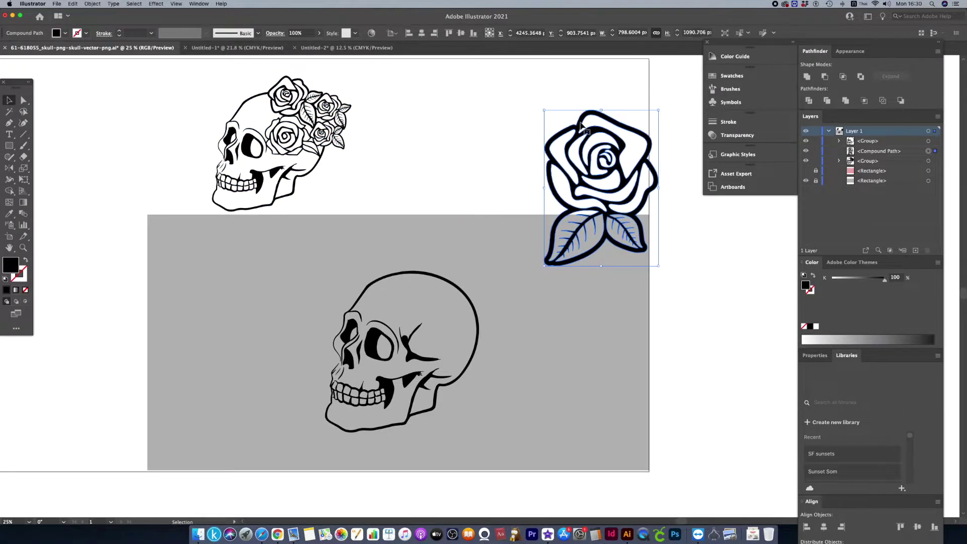
{"action": "left_click_drag", "start_coordinate": [597, 160], "coordinate": [521, 199]}
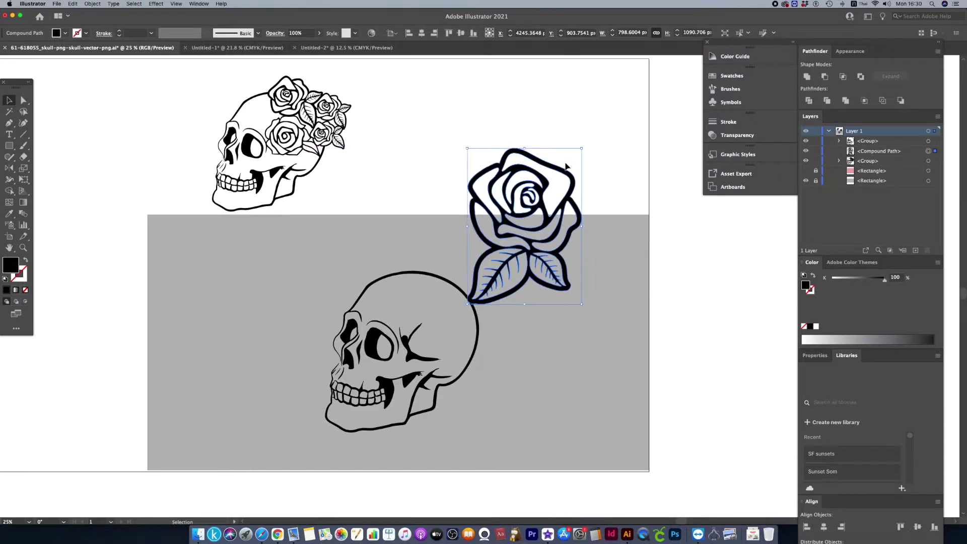
{"action": "left_click_drag", "start_coordinate": [584, 150], "coordinate": [543, 201]}
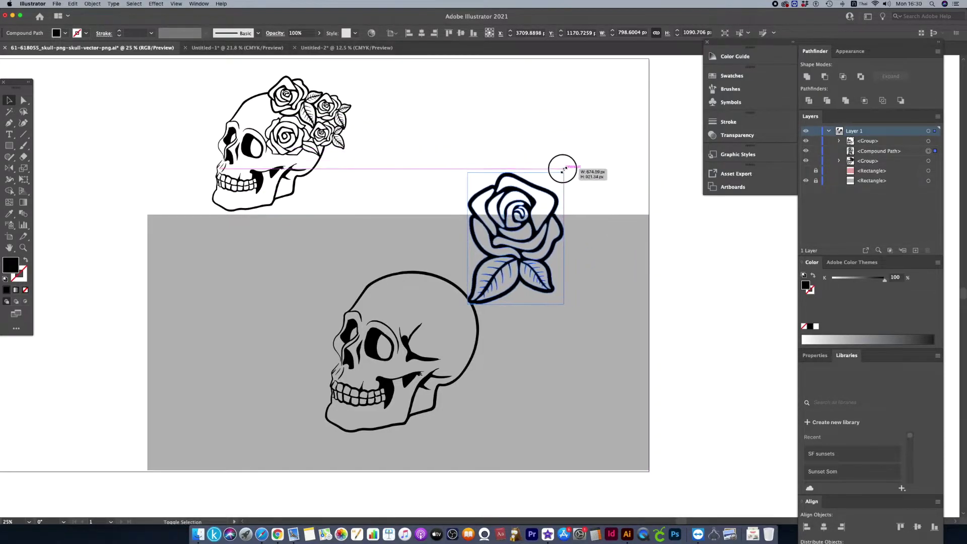
{"action": "left_click_drag", "start_coordinate": [542, 201], "coordinate": [535, 212]}
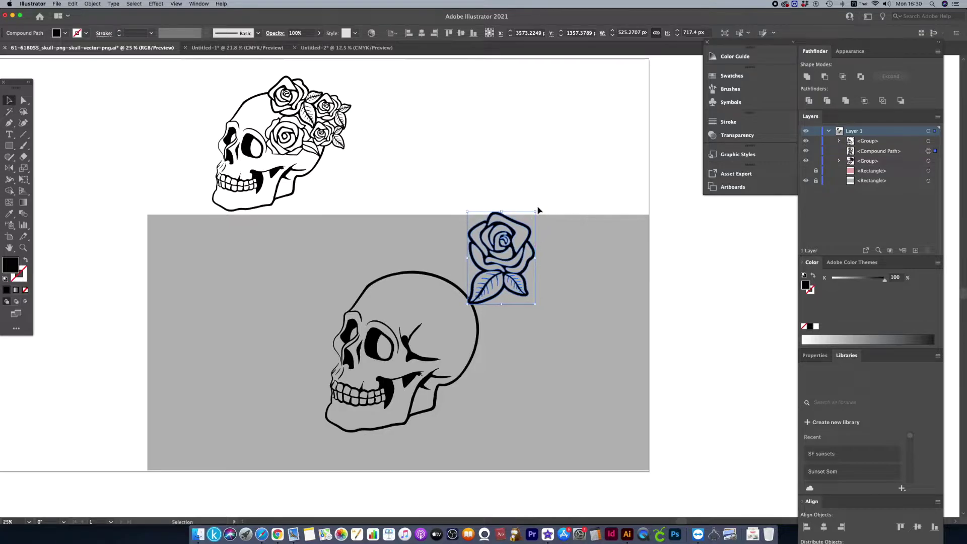
{"action": "mouse_move", "coordinate": [539, 259]}
{"action": "left_mouse_down"}
{"action": "mouse_move", "coordinate": [512, 216]}
{"action": "mouse_move", "coordinate": [437, 266]}
{"action": "mouse_move", "coordinate": [557, 248]}
{"action": "left_mouse_up"}
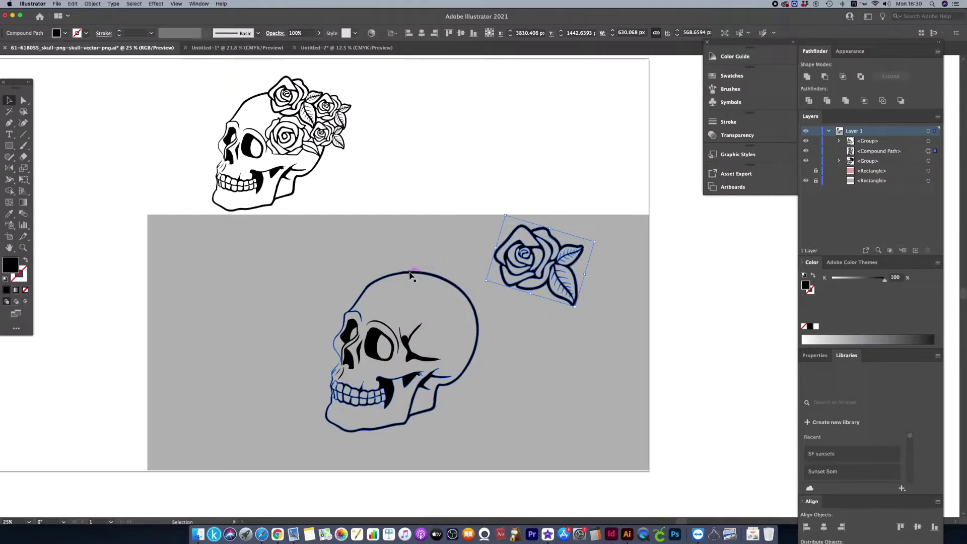
Erase a small part of the traced skull's right outline with the Eraser
{"action": "left_click", "coordinate": [548, 340]}
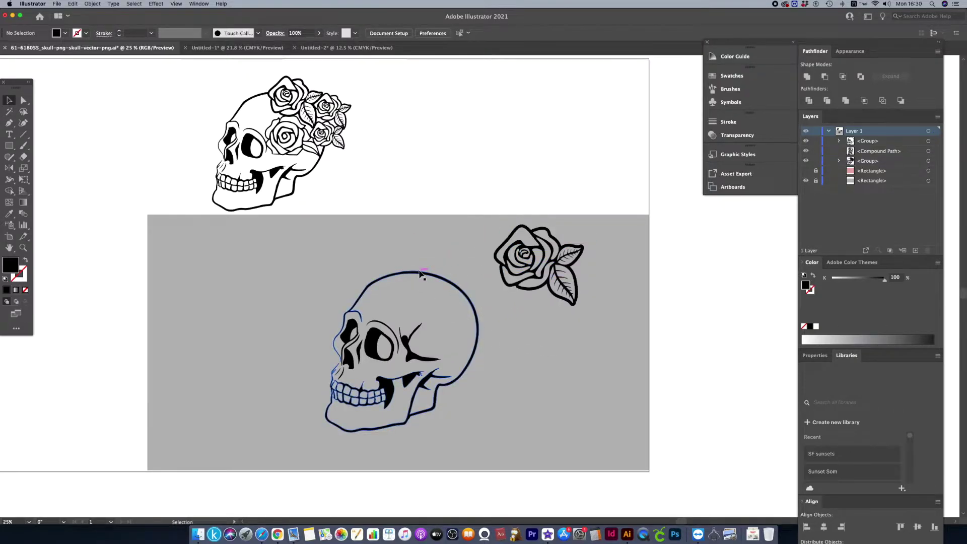
{"action": "left_click", "coordinate": [419, 274]}
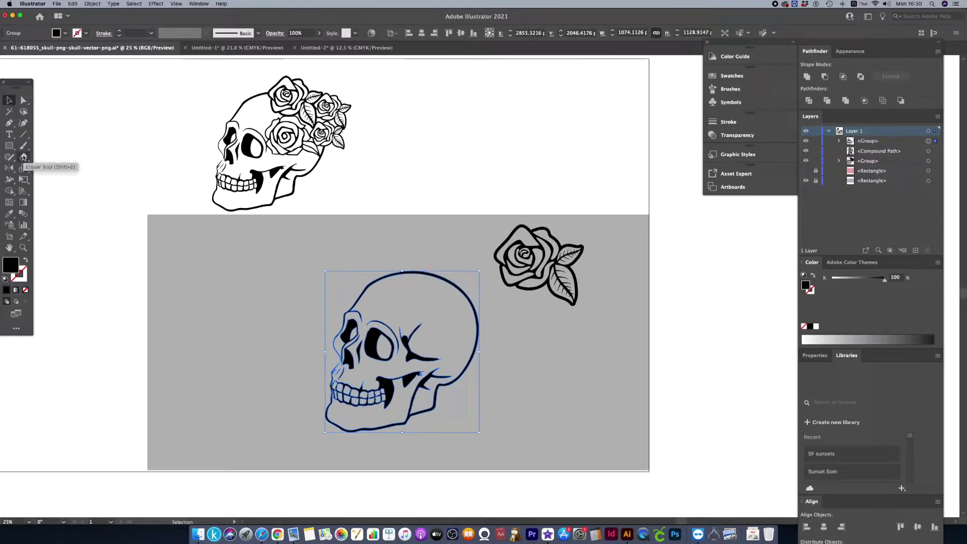
{"action": "left_click", "coordinate": [24, 157]}
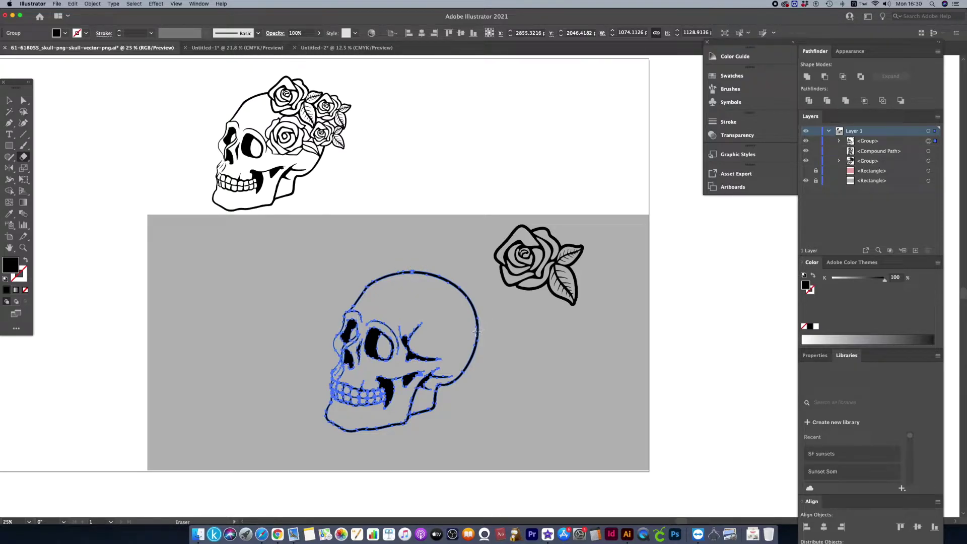
{"action": "left_click_drag", "start_coordinate": [475, 328], "coordinate": [476, 324]}
{"action": "left_click", "coordinate": [9, 102]}
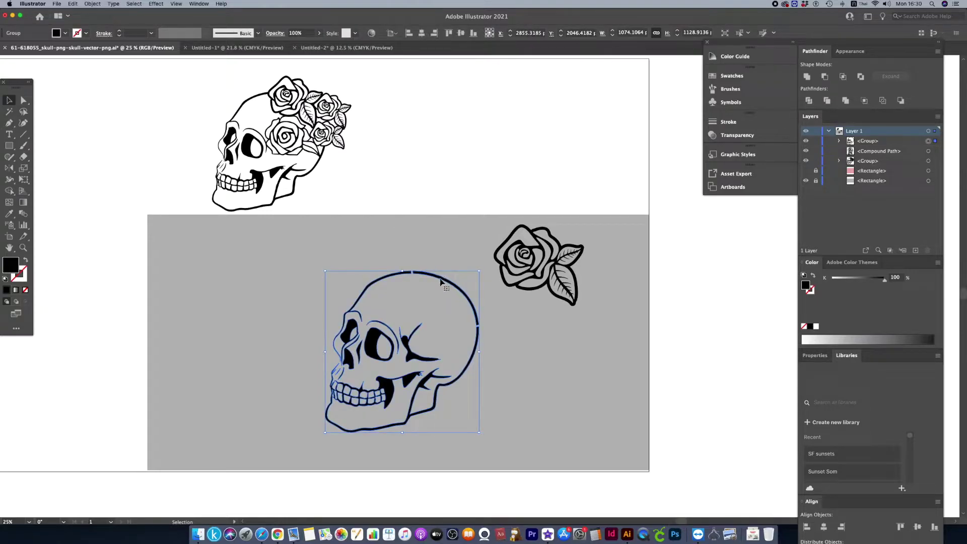
Inside the skull group, delete the top-right arc of the cranium outline
{"action": "double_click", "coordinate": [450, 285]}
{"action": "left_click", "coordinate": [451, 285]}
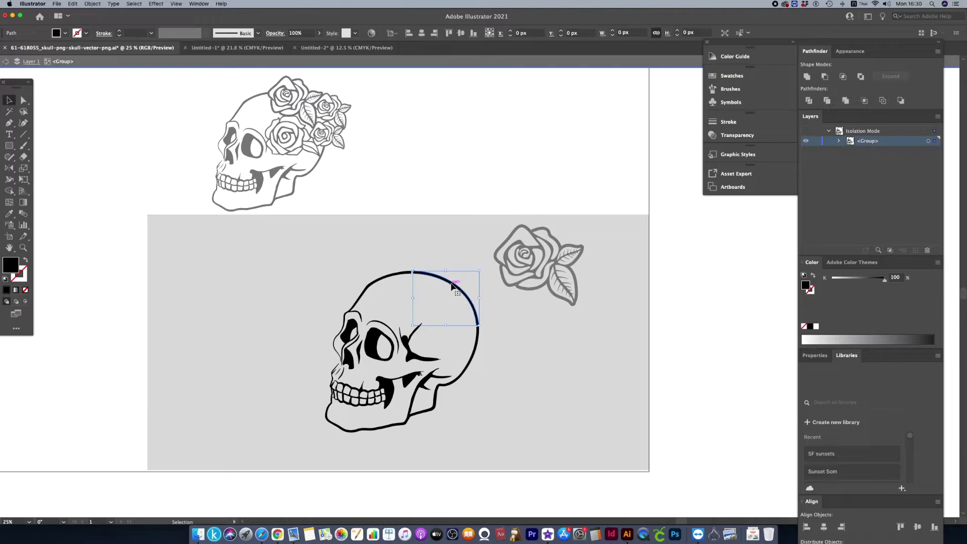
{"action": "key", "text": "Delete"}
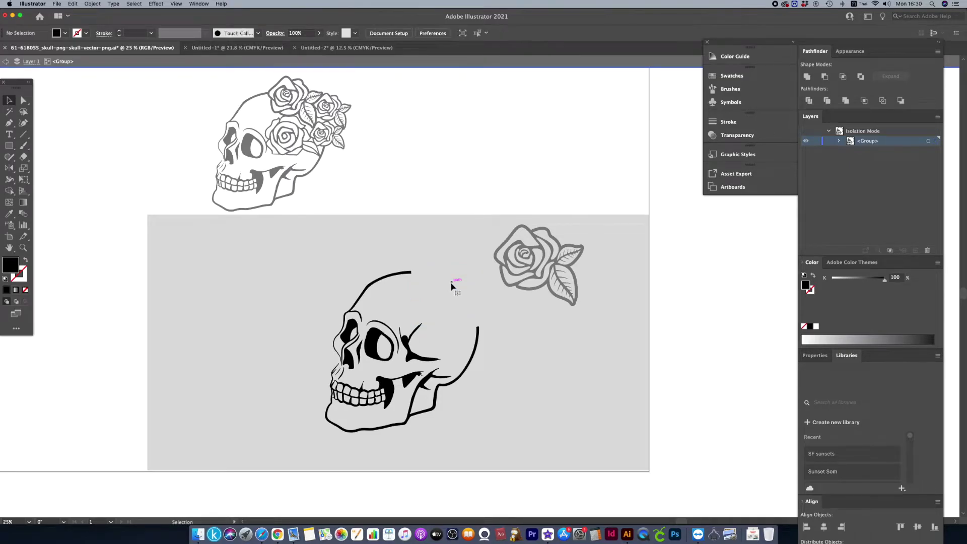
{"action": "left_click", "coordinate": [6, 61]}
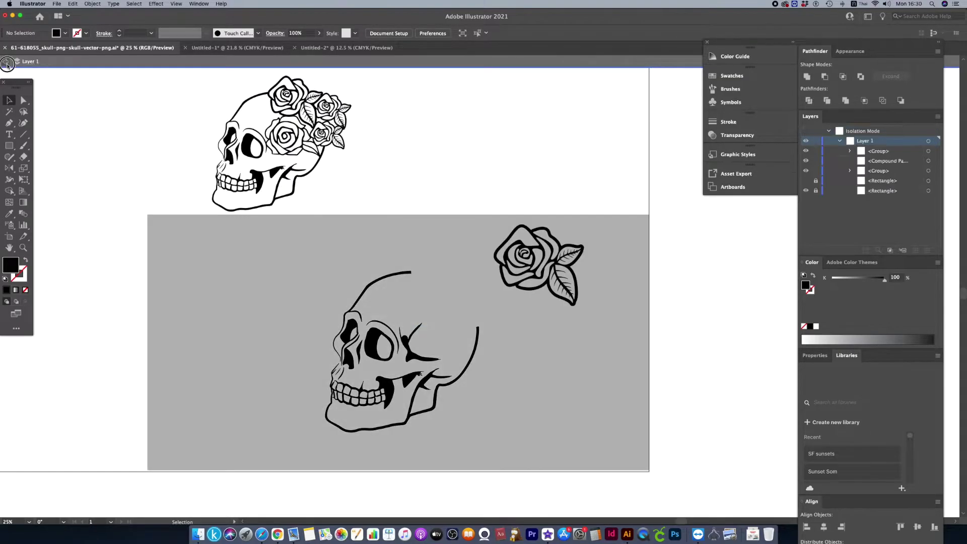
{"action": "left_click", "coordinate": [528, 270]}
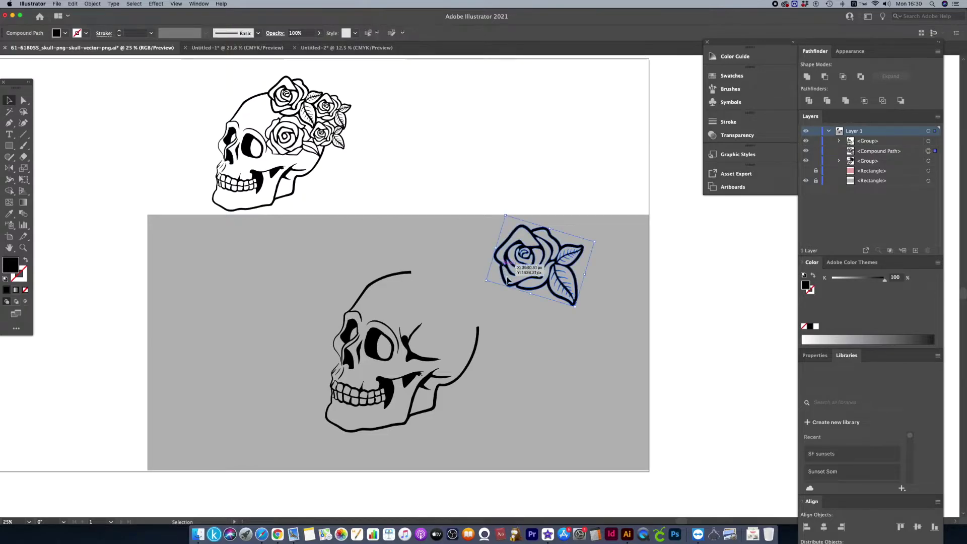
Place the rose on the skull's top, shrink it to cover the gap, and nudge it up
{"action": "left_click_drag", "start_coordinate": [515, 285], "coordinate": [425, 295]}
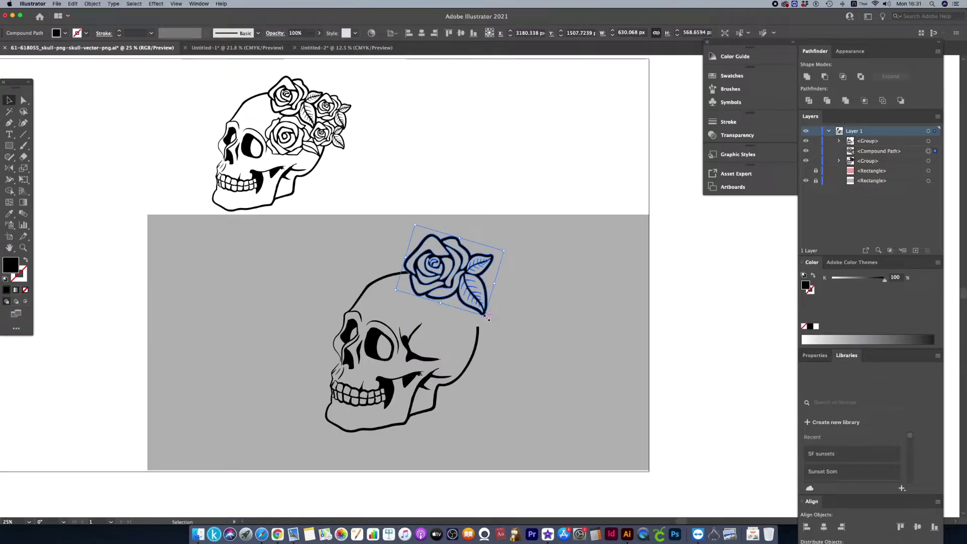
{"action": "left_click_drag", "start_coordinate": [487, 317], "coordinate": [457, 270]}
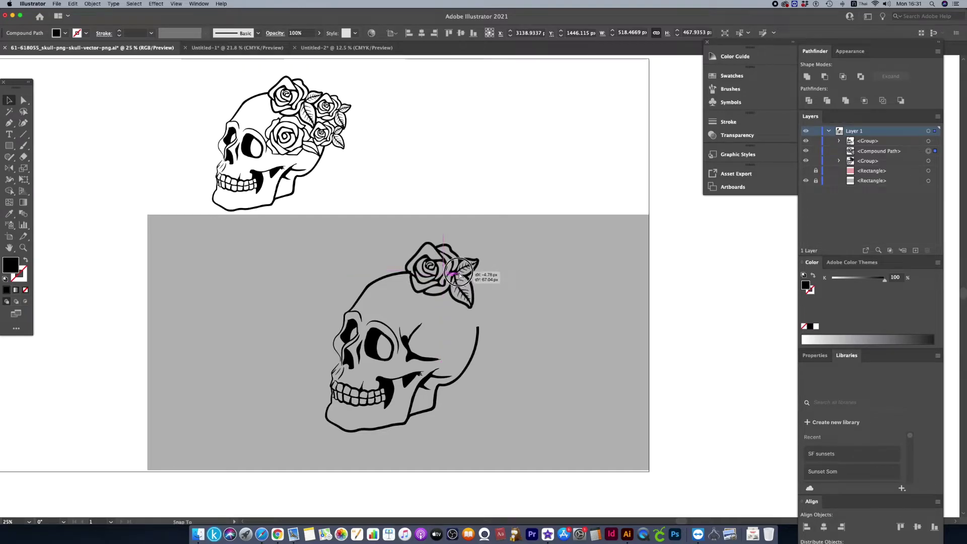
{"action": "mouse_move", "coordinate": [458, 270]}
{"action": "left_mouse_down"}
{"action": "mouse_move", "coordinate": [478, 259]}
{"action": "mouse_move", "coordinate": [452, 272]}
{"action": "left_mouse_up"}
{"action": "key", "text": "Up"}
{"action": "key", "text": "Up"}
{"action": "key", "text": "Up"}
{"action": "key", "text": "Up"}
{"action": "key", "text": "Up"}
{"action": "left_click", "coordinate": [519, 291]}
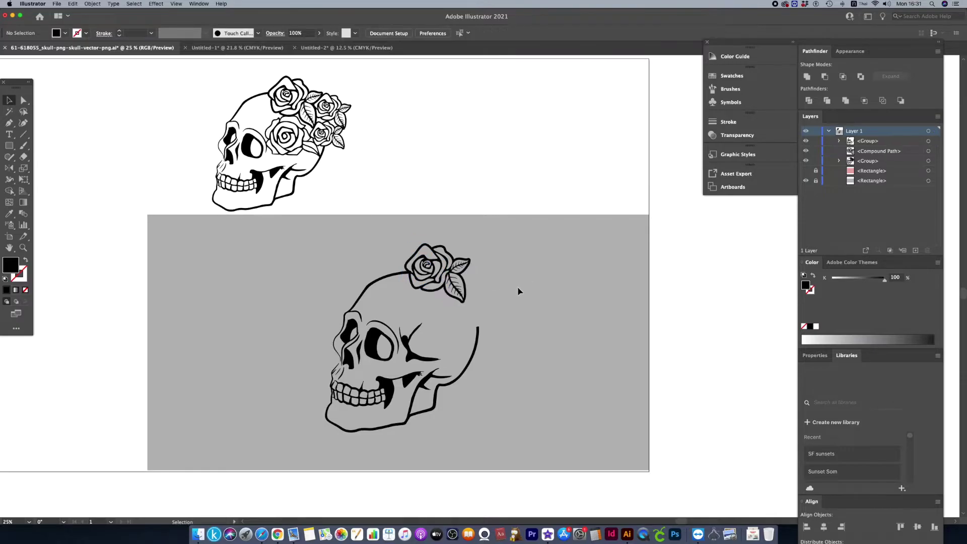
Duplicate the crown rose, shrink the copy, and set it beside the first rose
{"action": "left_click", "coordinate": [450, 279]}
{"action": "left_click", "coordinate": [450, 279]}
{"action": "left_click_drag", "start_coordinate": [451, 282], "coordinate": [560, 277]}
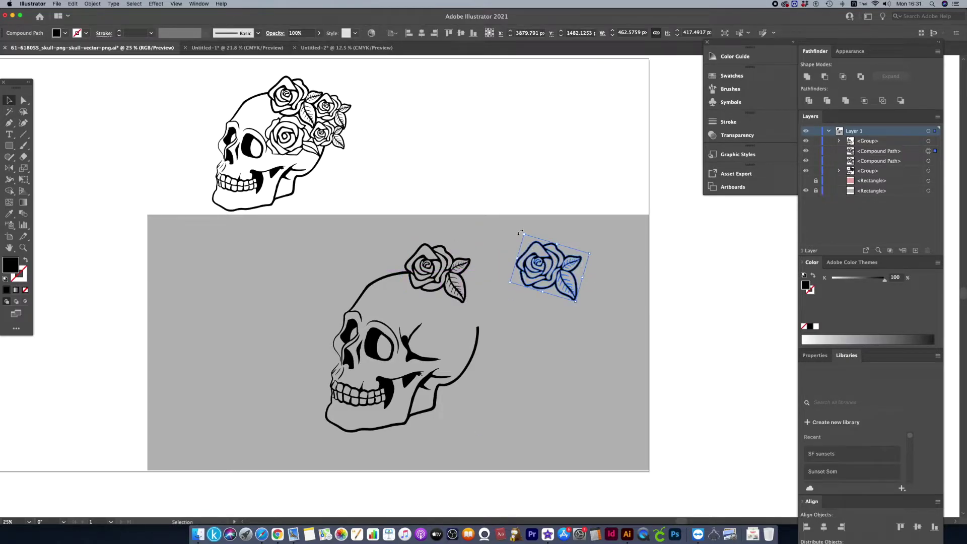
{"action": "mouse_move", "coordinate": [524, 235]}
{"action": "left_mouse_down"}
{"action": "mouse_move", "coordinate": [546, 253]}
{"action": "mouse_move", "coordinate": [475, 267]}
{"action": "left_mouse_up"}
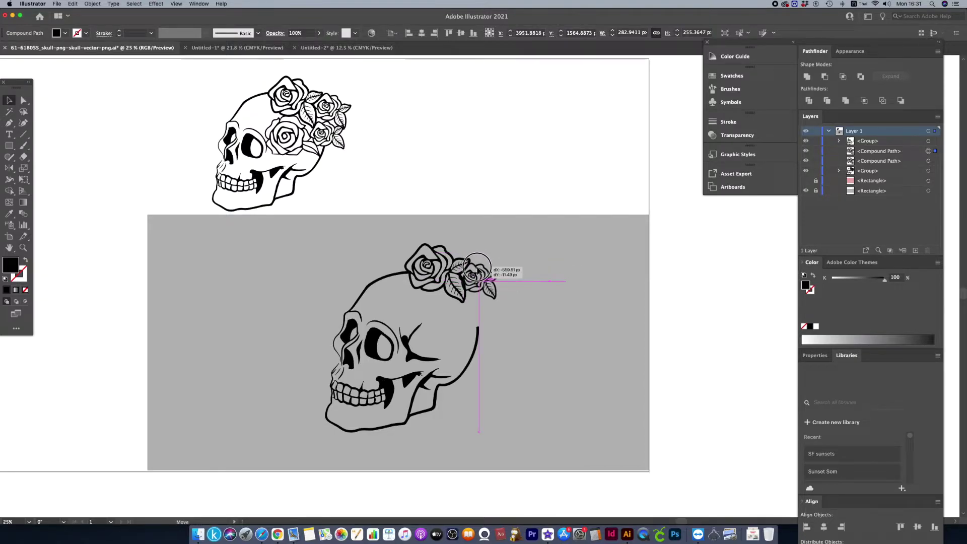
{"action": "left_click_drag", "start_coordinate": [475, 267], "coordinate": [483, 275]}
{"action": "left_click", "coordinate": [542, 285]}
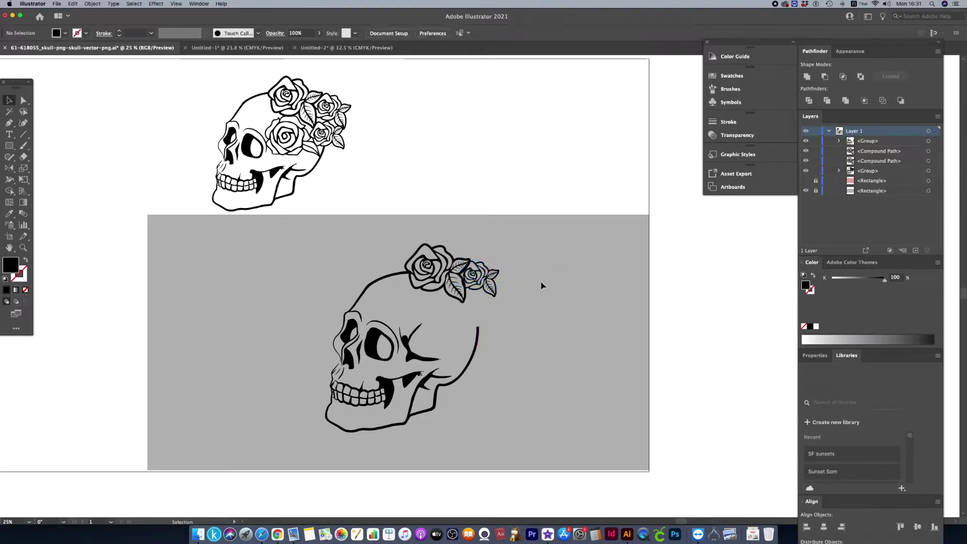
Duplicate the small rose again and position the copy near the skull's edge
{"action": "left_click", "coordinate": [485, 288]}
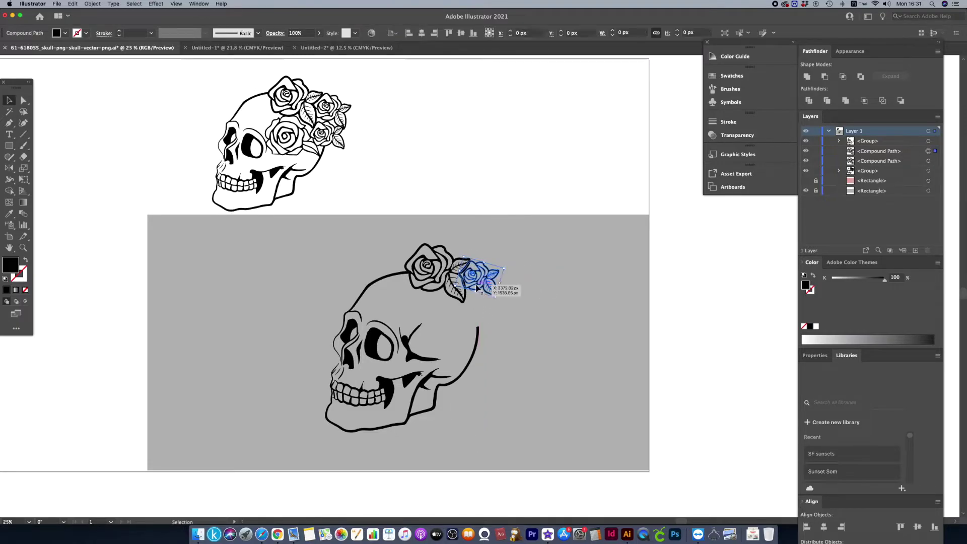
{"action": "left_click_drag", "start_coordinate": [477, 285], "coordinate": [479, 315]}
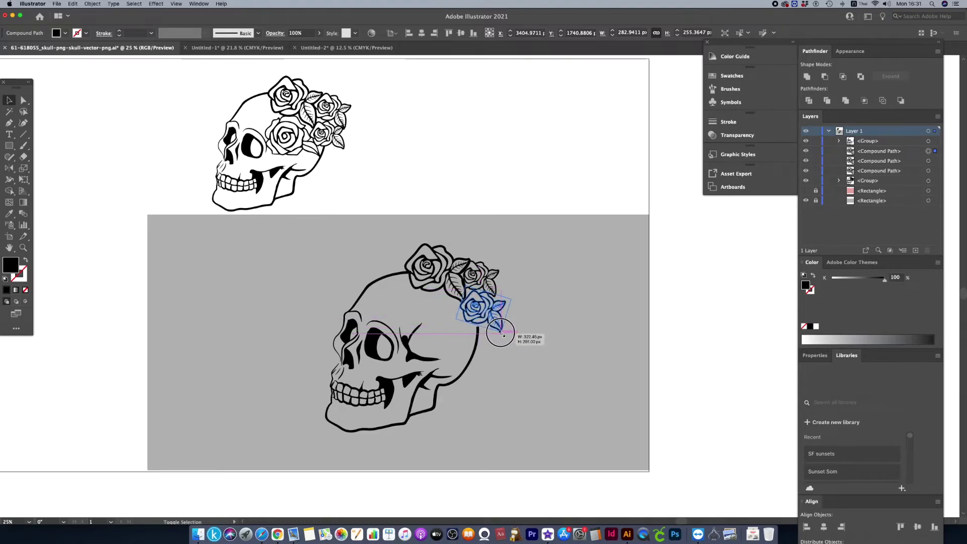
{"action": "left_click_drag", "start_coordinate": [478, 315], "coordinate": [515, 342]}
{"action": "scroll", "coordinate": [504, 342], "scroll_direction": "up", "scroll_amount": 3}
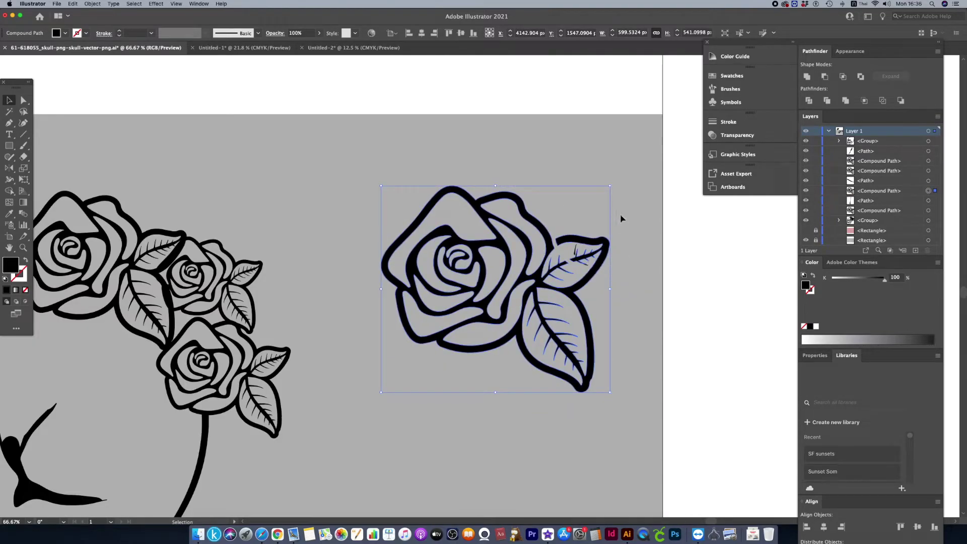
Erase the copied rose's small upper leaf and delete the leaf and its leftover fragments
{"action": "left_click", "coordinate": [620, 231]}
{"action": "left_click", "coordinate": [600, 243]}
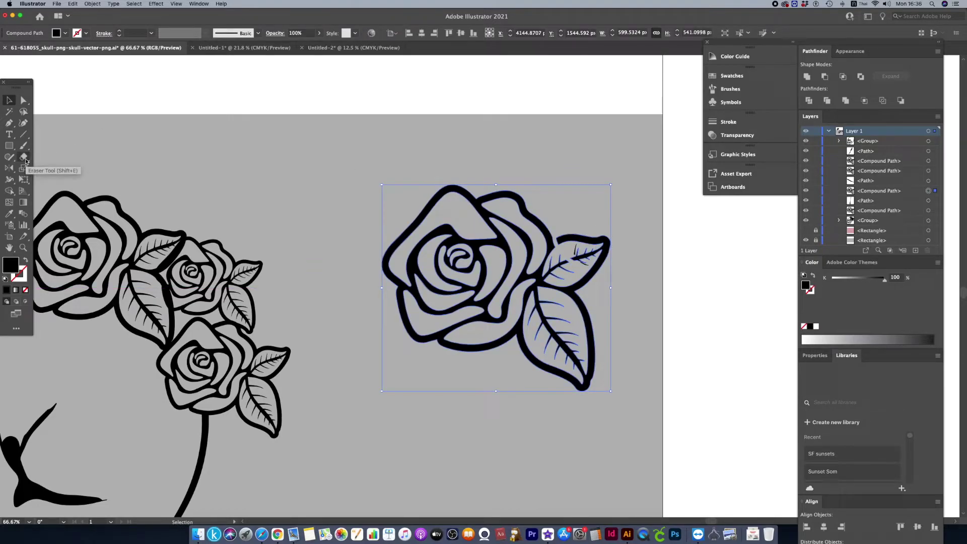
{"action": "left_click", "coordinate": [26, 160]}
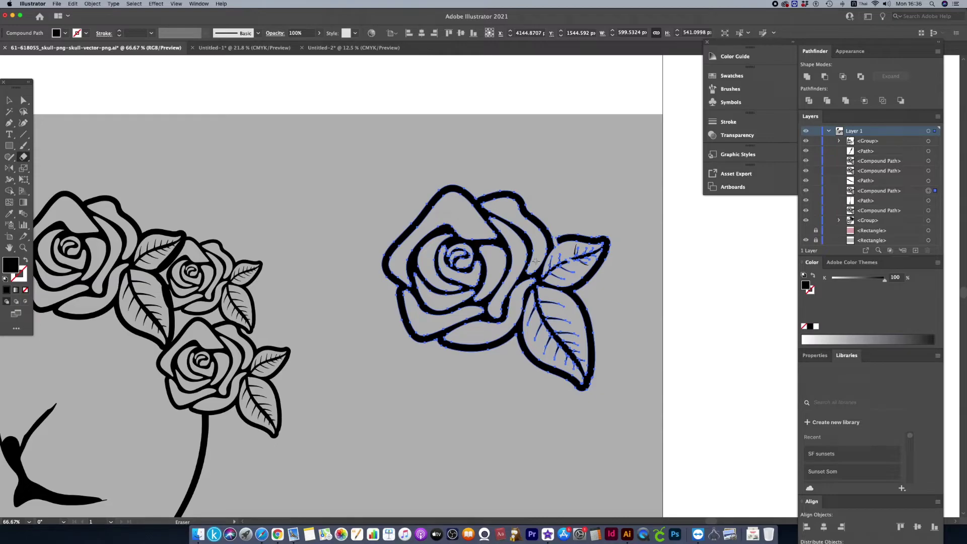
{"action": "mouse_move", "coordinate": [556, 233]}
{"action": "left_mouse_down"}
{"action": "mouse_move", "coordinate": [591, 280]}
{"action": "mouse_move", "coordinate": [551, 261]}
{"action": "left_mouse_up"}
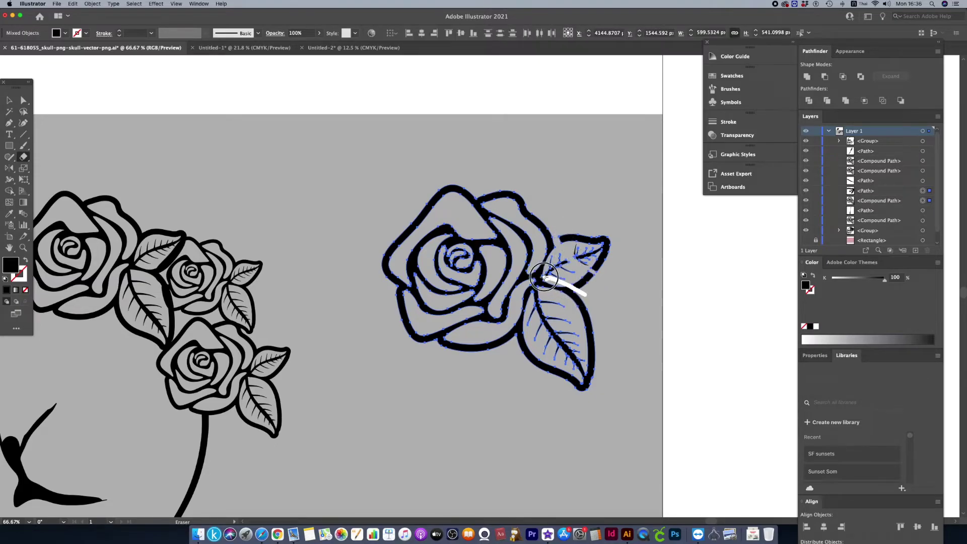
{"action": "left_click_drag", "start_coordinate": [551, 261], "coordinate": [559, 245]}
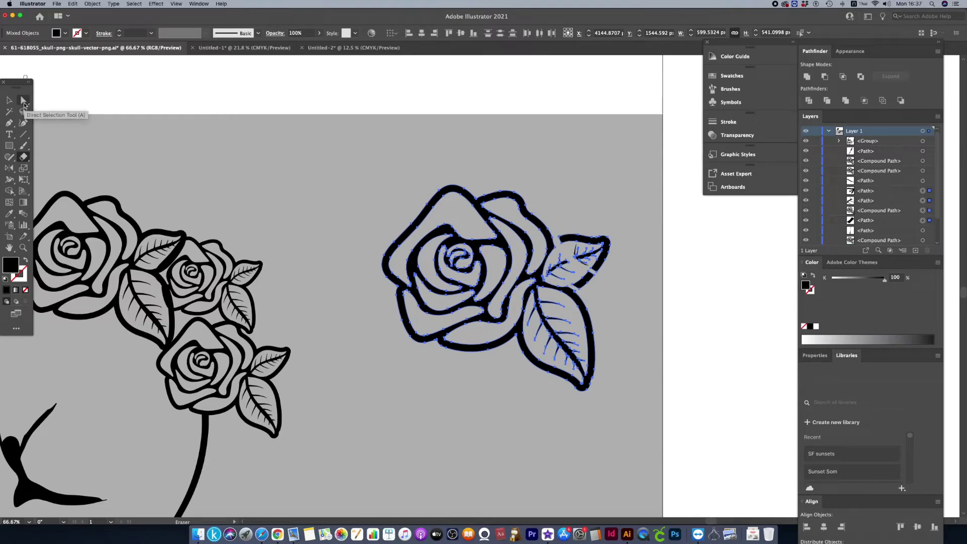
{"action": "left_click", "coordinate": [24, 102]}
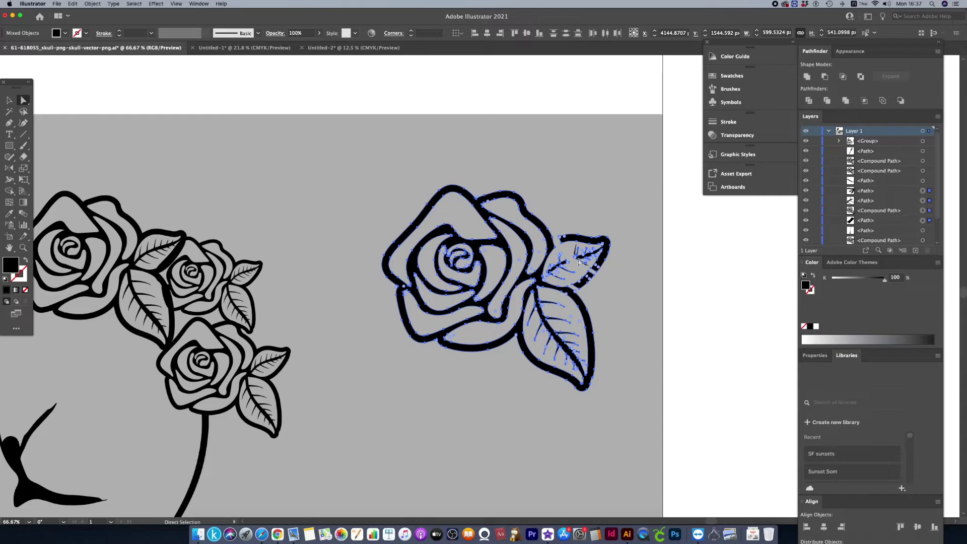
{"action": "left_click", "coordinate": [586, 239]}
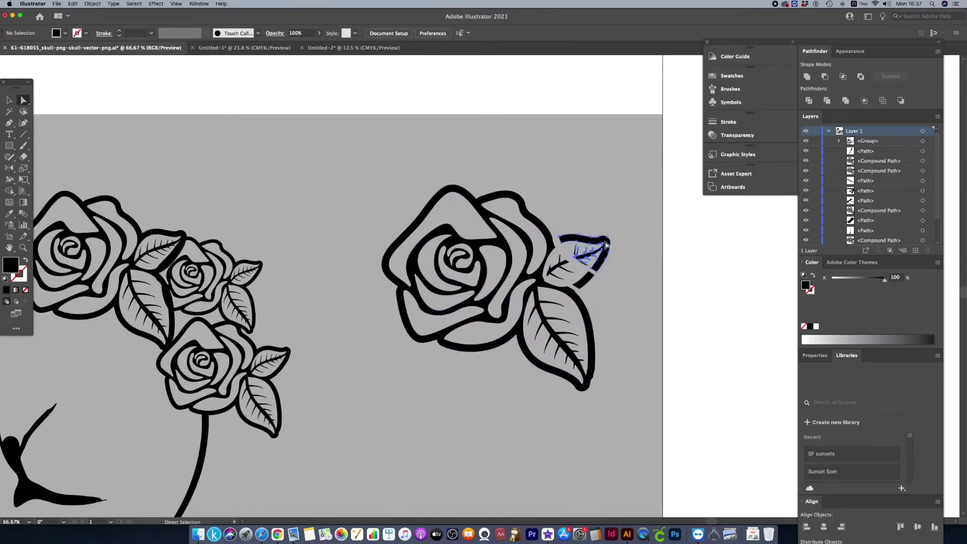
{"action": "key", "text": "Delete"}
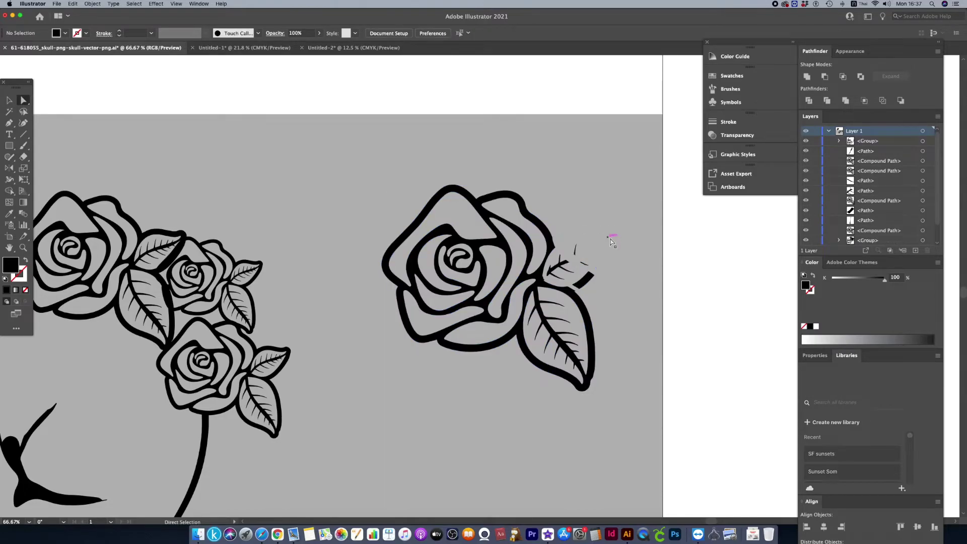
{"action": "left_click_drag", "start_coordinate": [572, 243], "coordinate": [589, 279]}
{"action": "key", "text": "Delete"}
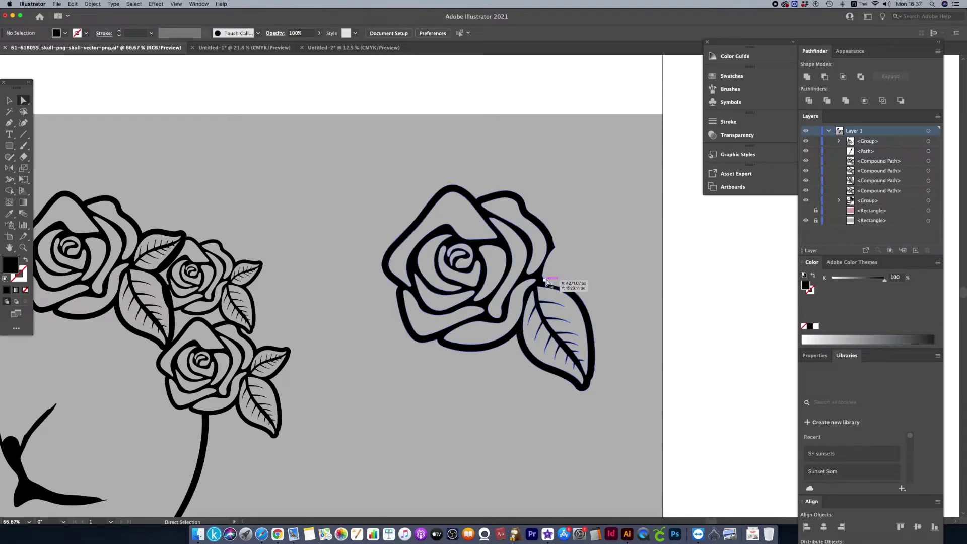
Trim the leftover outline along the top of the removed leaf with the Eraser
{"action": "scroll", "coordinate": [614, 290], "scroll_direction": "right", "scroll_amount": 1}
{"action": "scroll", "coordinate": [604, 283], "scroll_direction": "right", "scroll_amount": 1}
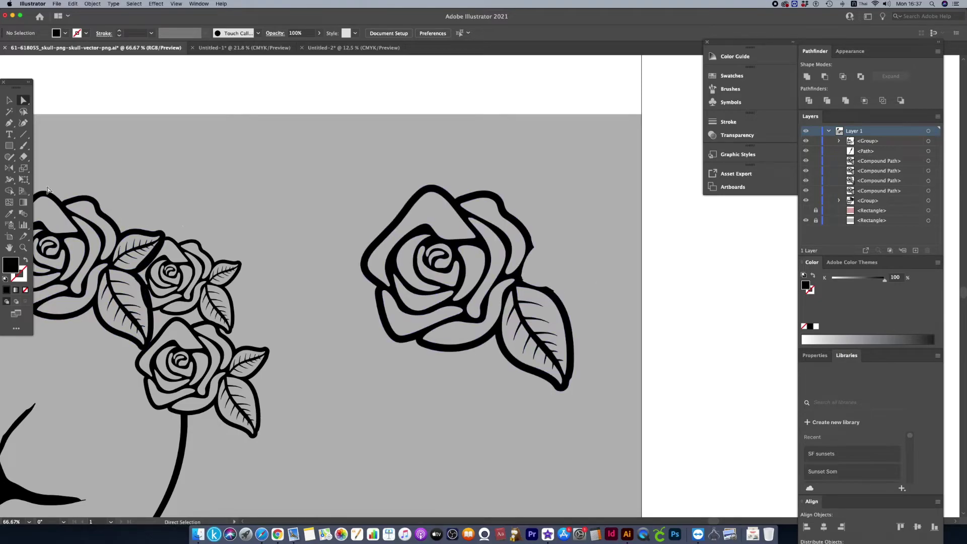
{"action": "left_click", "coordinate": [23, 156]}
{"action": "mouse_move", "coordinate": [554, 290]}
{"action": "left_mouse_down"}
{"action": "mouse_move", "coordinate": [525, 276]}
{"action": "mouse_move", "coordinate": [529, 268]}
{"action": "left_mouse_up"}
Move the rose left onto the skull just below the rose cluster
{"action": "left_click", "coordinate": [9, 100]}
{"action": "scroll", "coordinate": [281, 204], "scroll_direction": "left", "scroll_amount": 5}
{"action": "left_click_drag", "start_coordinate": [614, 273], "coordinate": [229, 387]}
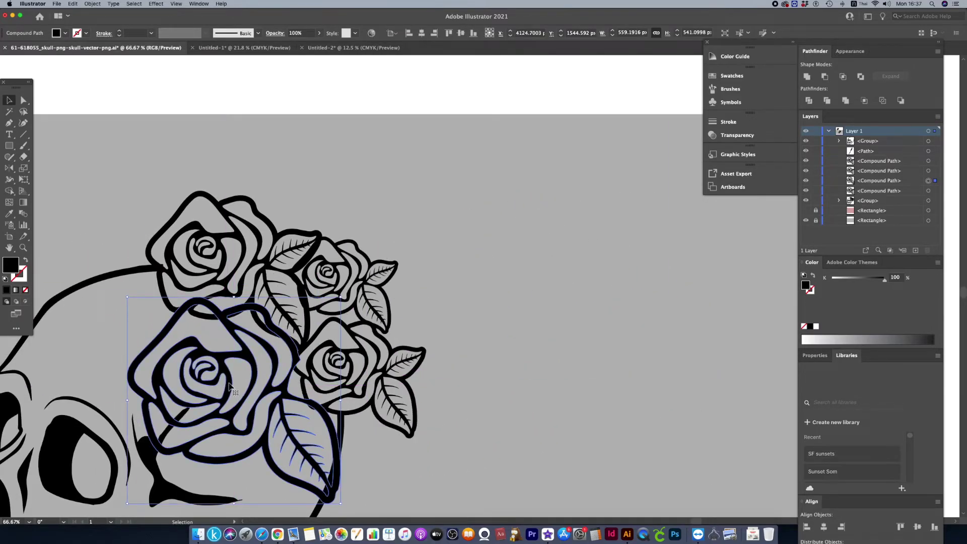
{"action": "key", "text": "super+minus"}
{"action": "key", "text": "super+minus"}
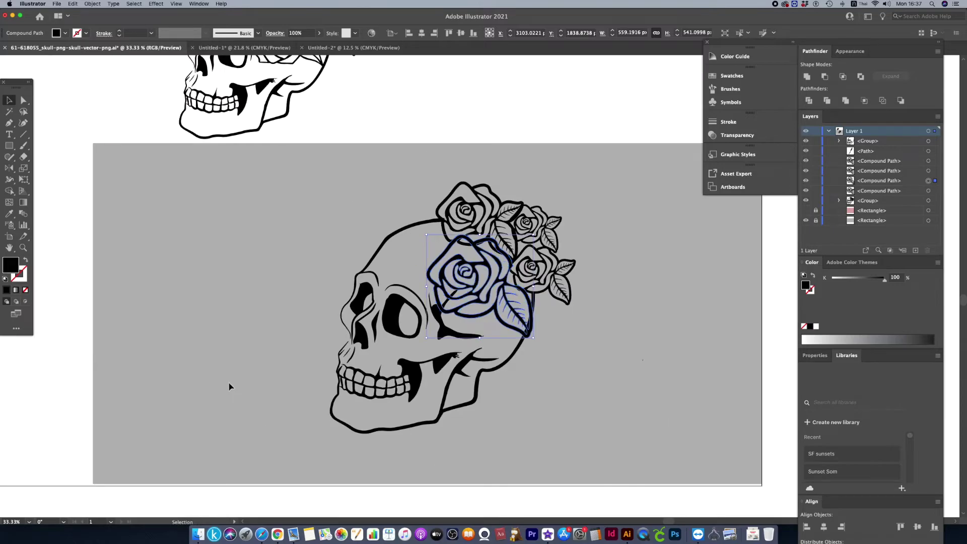
{"action": "key", "text": "super+minus"}
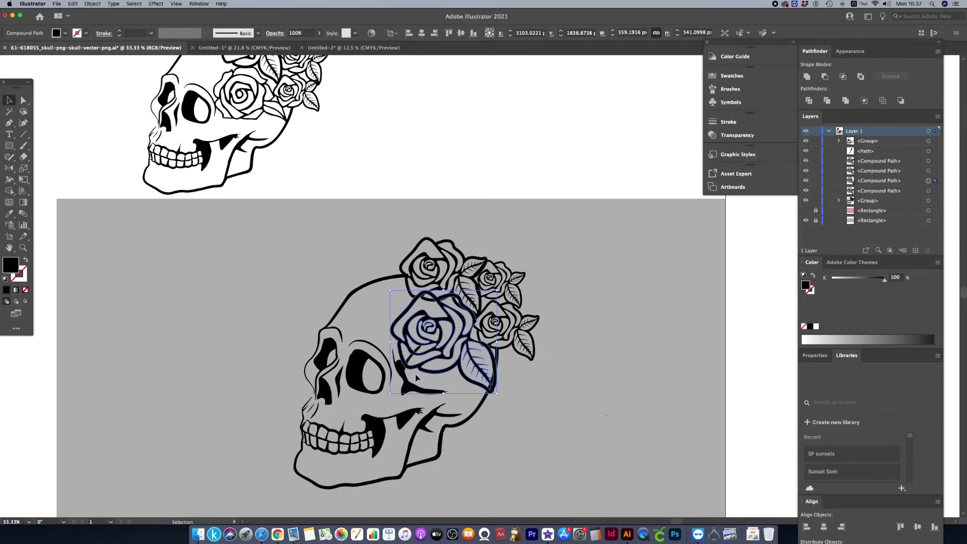
{"action": "scroll", "coordinate": [416, 378], "scroll_direction": "up", "scroll_amount": 2}
{"action": "left_click", "coordinate": [513, 390]}
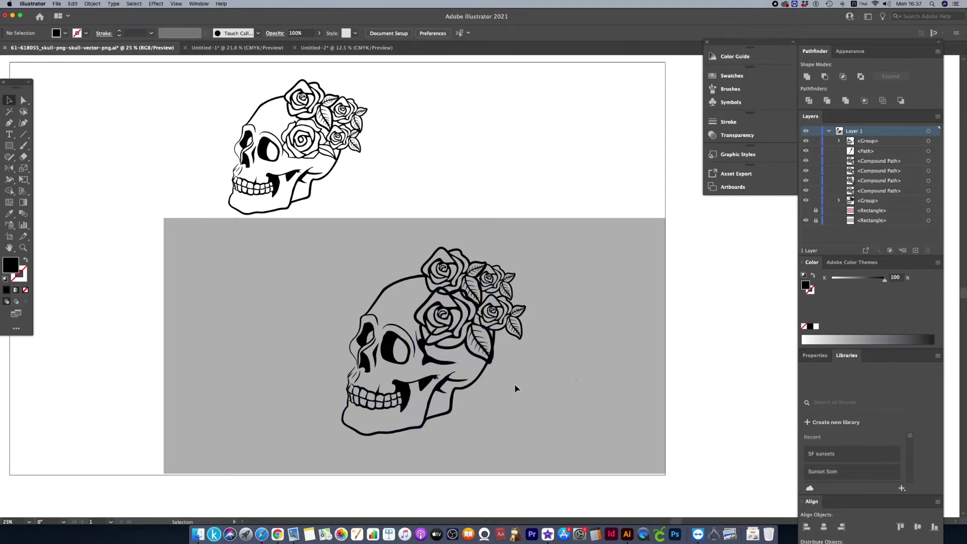
Shrink the large rose on the skull slightly
{"action": "left_click", "coordinate": [492, 361]}
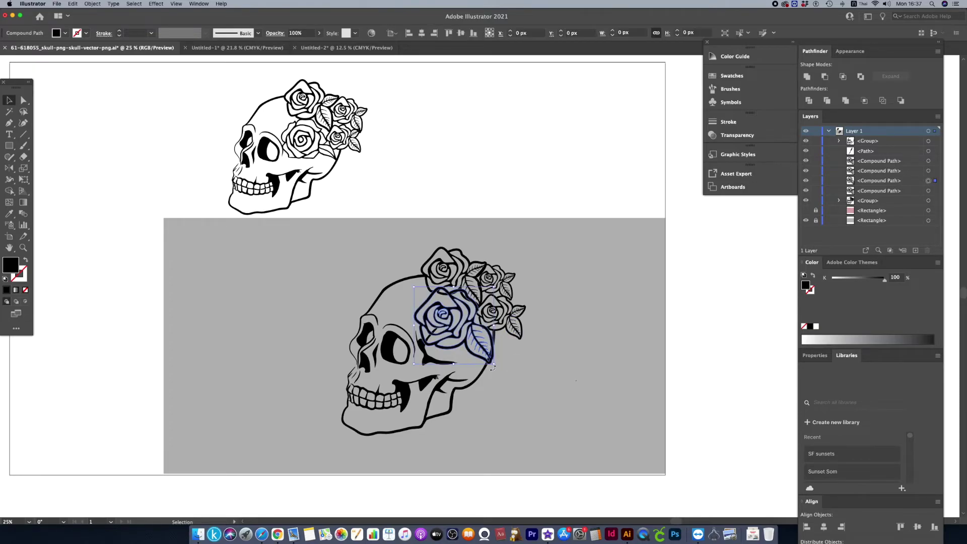
{"action": "mouse_move", "coordinate": [495, 366]}
{"action": "left_mouse_down"}
{"action": "mouse_move", "coordinate": [463, 341]}
{"action": "mouse_move", "coordinate": [431, 358]}
{"action": "left_mouse_up"}
{"action": "left_click", "coordinate": [516, 406]}
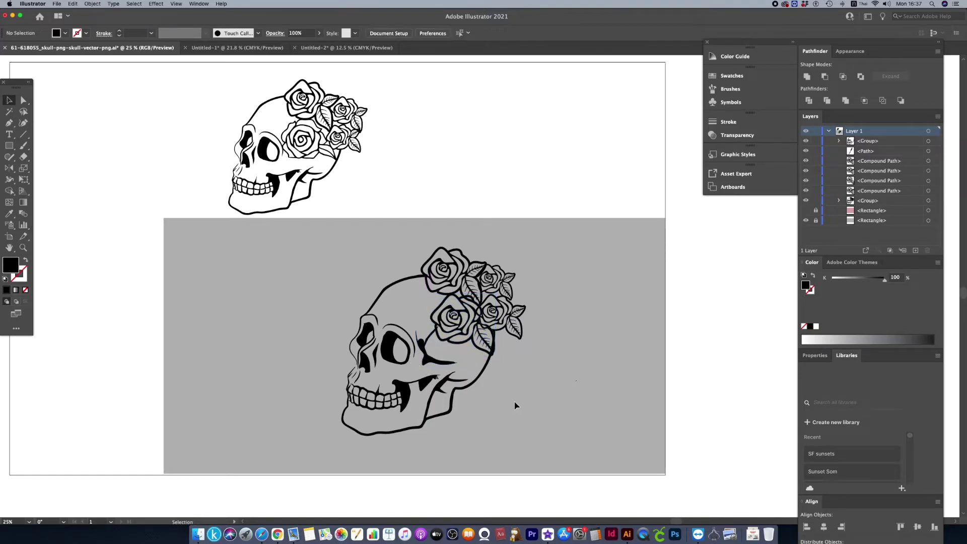
Delete the black mark inside the traced skull group
{"action": "left_click", "coordinate": [441, 363]}
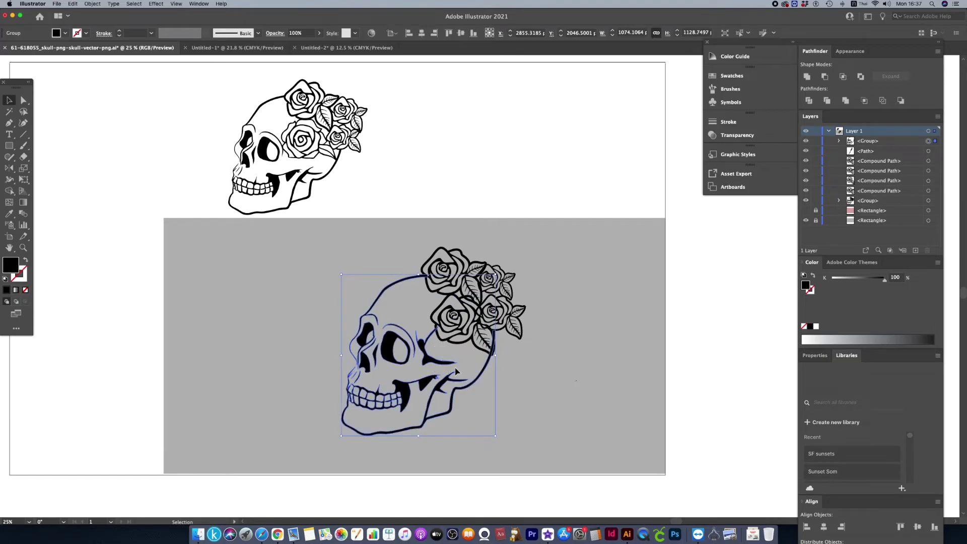
{"action": "double_click", "coordinate": [444, 368]}
{"action": "left_click", "coordinate": [438, 366]}
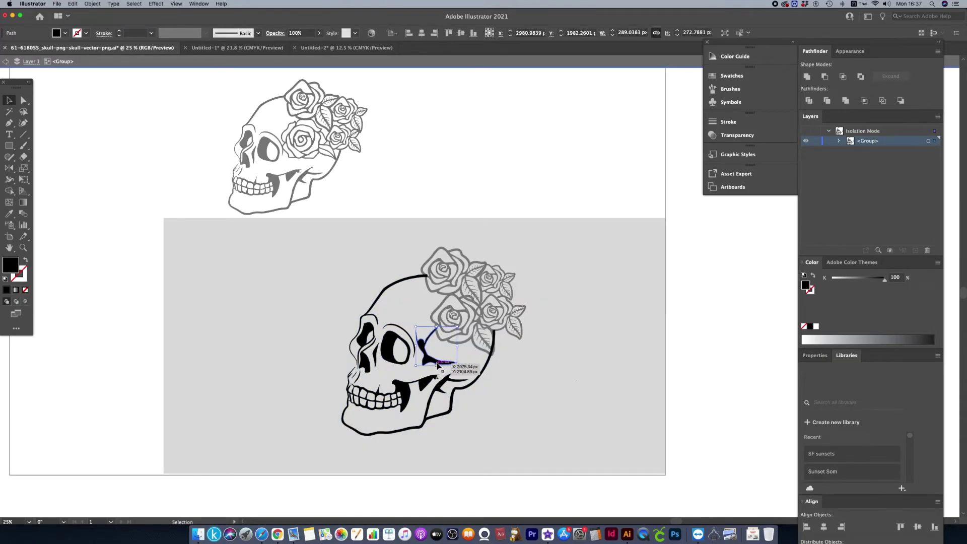
{"action": "key", "text": "Delete"}
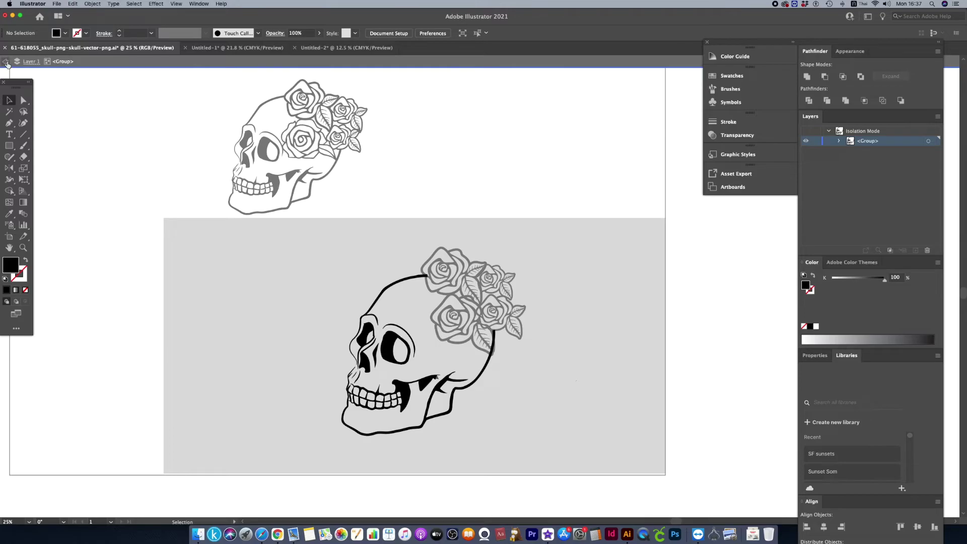
{"action": "left_click", "coordinate": [6, 61]}
Nudge the large rose and tilt it about 13 degrees
{"action": "left_click", "coordinate": [434, 353]}
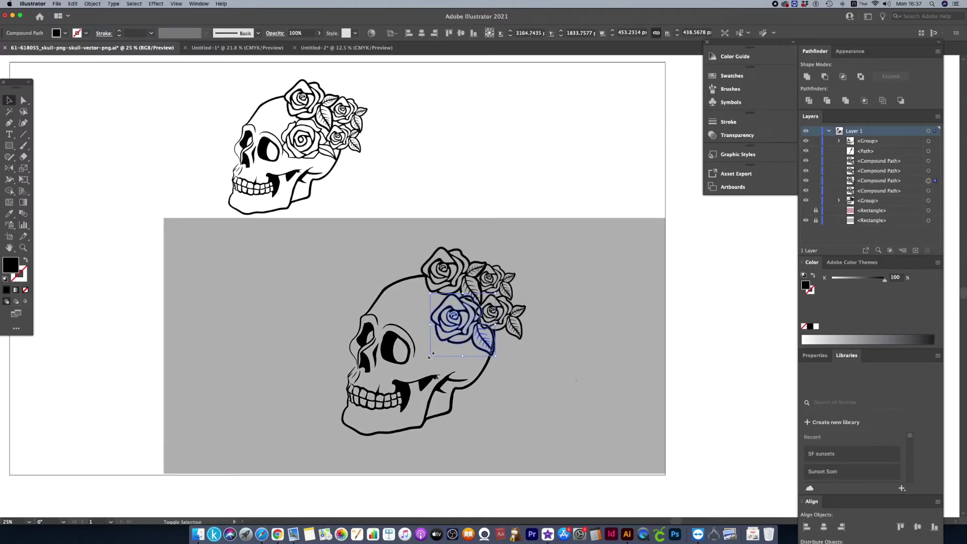
{"action": "left_click_drag", "start_coordinate": [460, 344], "coordinate": [463, 347]}
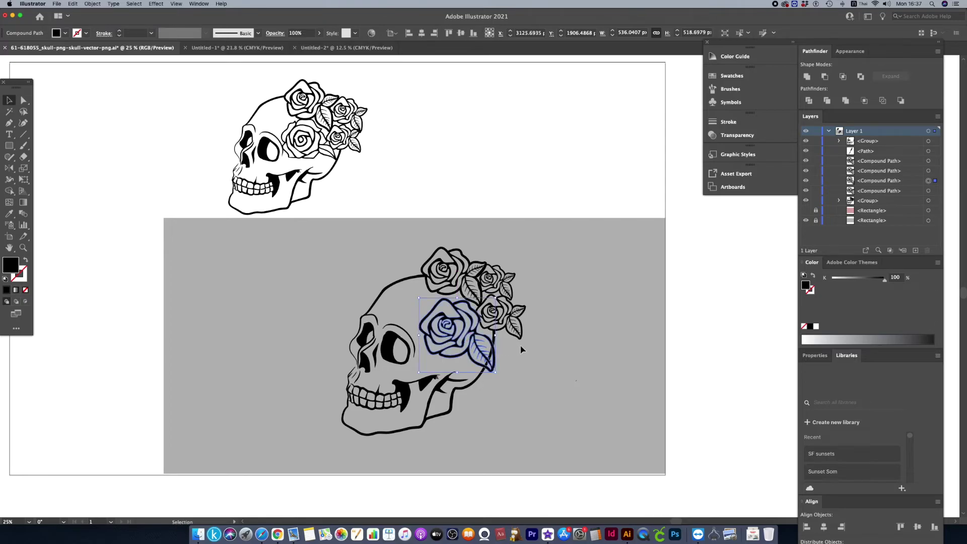
{"action": "left_click_drag", "start_coordinate": [495, 371], "coordinate": [501, 361]}
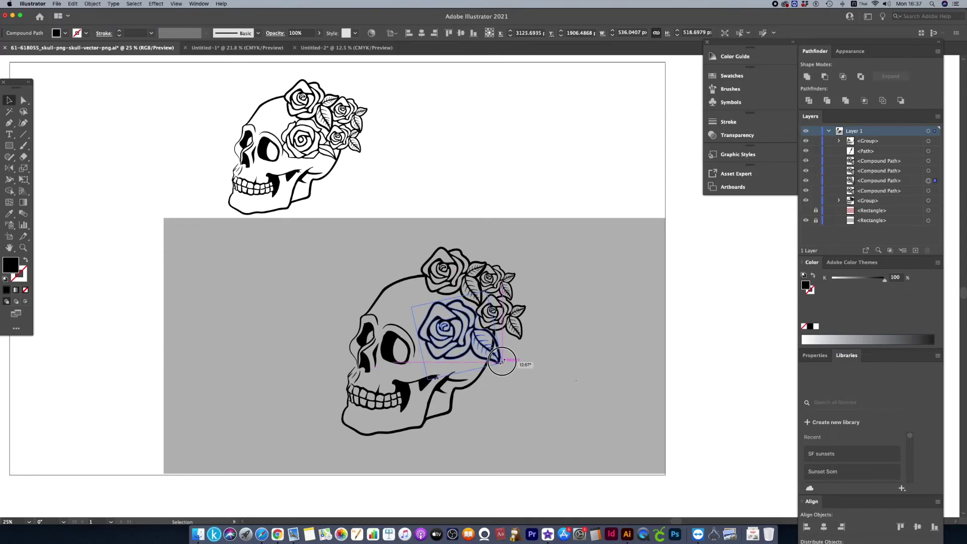
{"action": "left_click", "coordinate": [514, 374]}
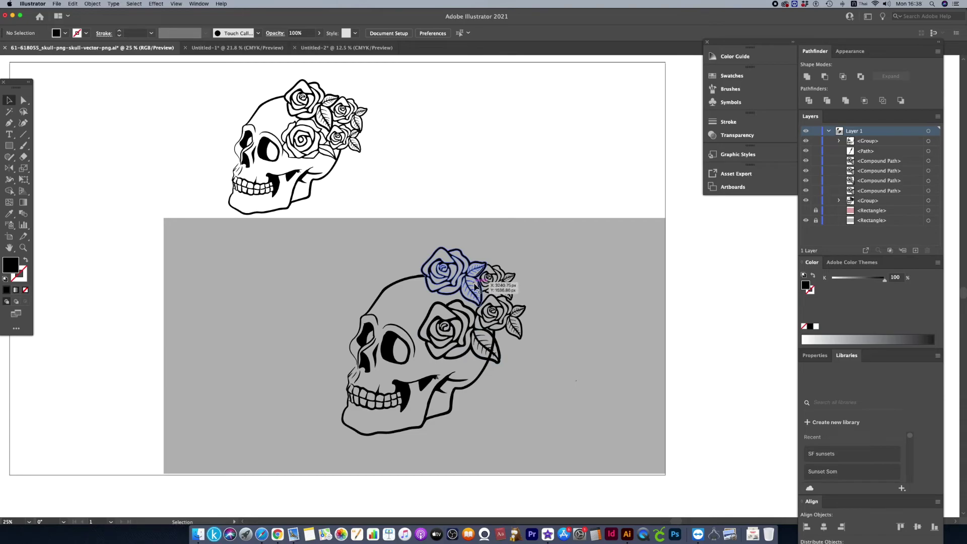
Duplicate the top-right rose onto the left of the skull's crown
{"action": "left_click_drag", "start_coordinate": [490, 291], "coordinate": [418, 302]}
{"action": "left_click", "coordinate": [564, 347]}
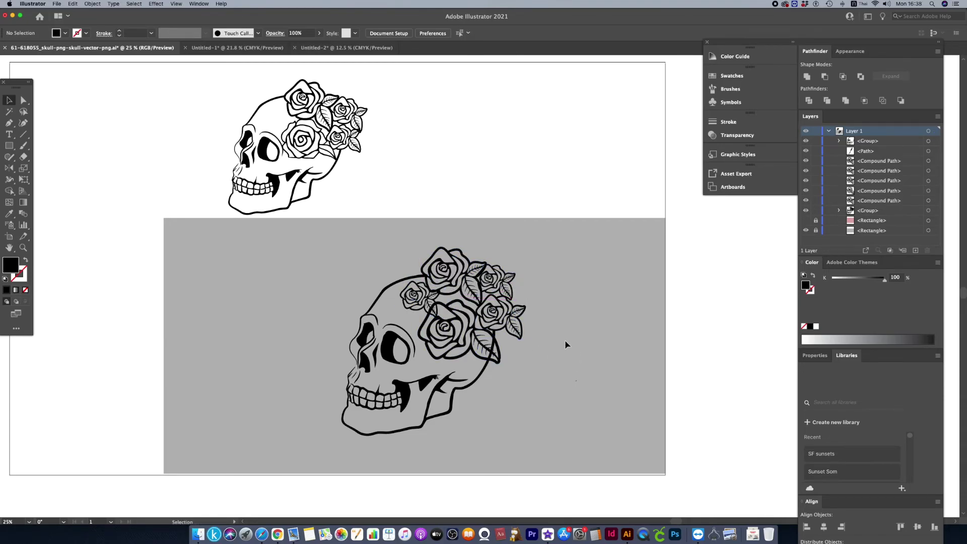
{"action": "scroll", "coordinate": [564, 339], "scroll_direction": "right", "scroll_amount": 1}
{"action": "scroll", "coordinate": [565, 340], "scroll_direction": "right", "scroll_amount": 1}
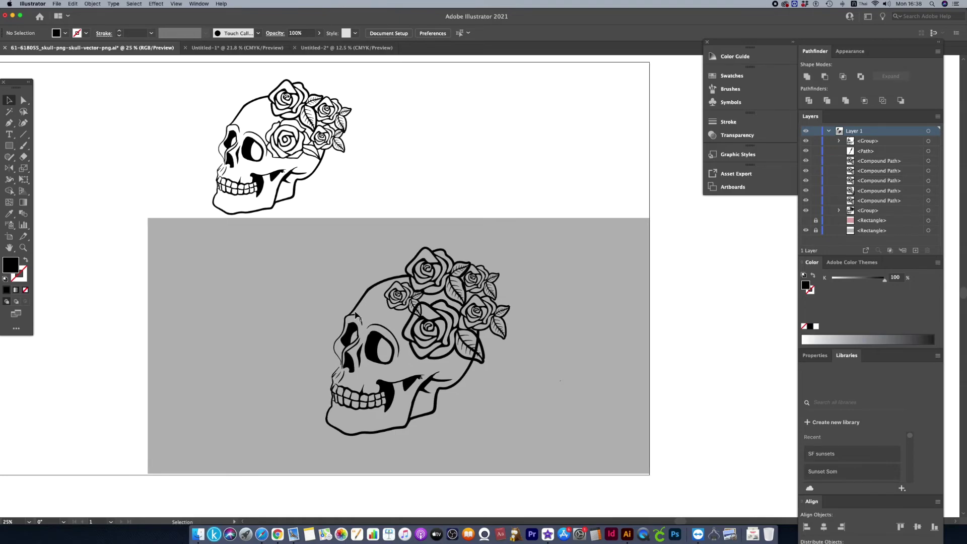
Group the traced skull and roses and scale the group up proportionally
{"action": "left_click_drag", "start_coordinate": [566, 447], "coordinate": [470, 332]}
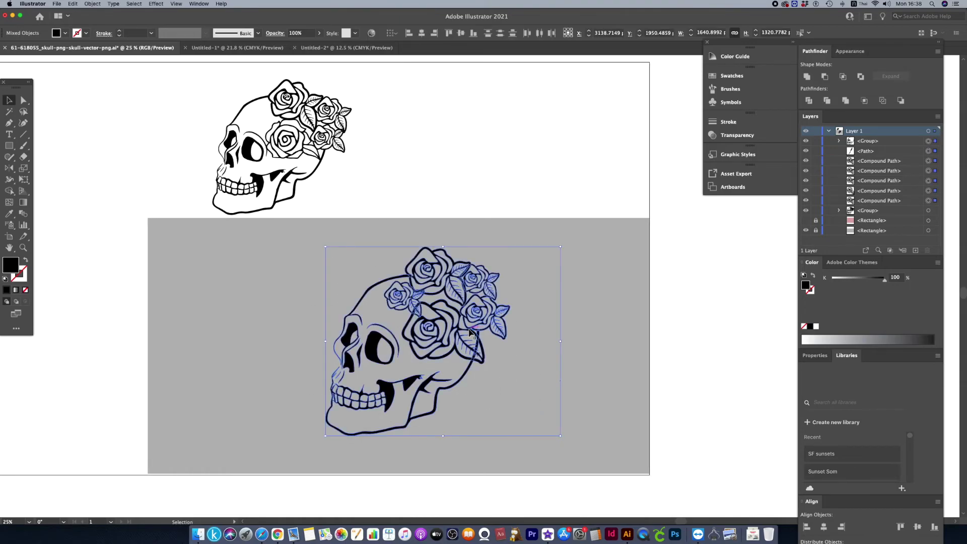
{"action": "right_click", "coordinate": [470, 332]}
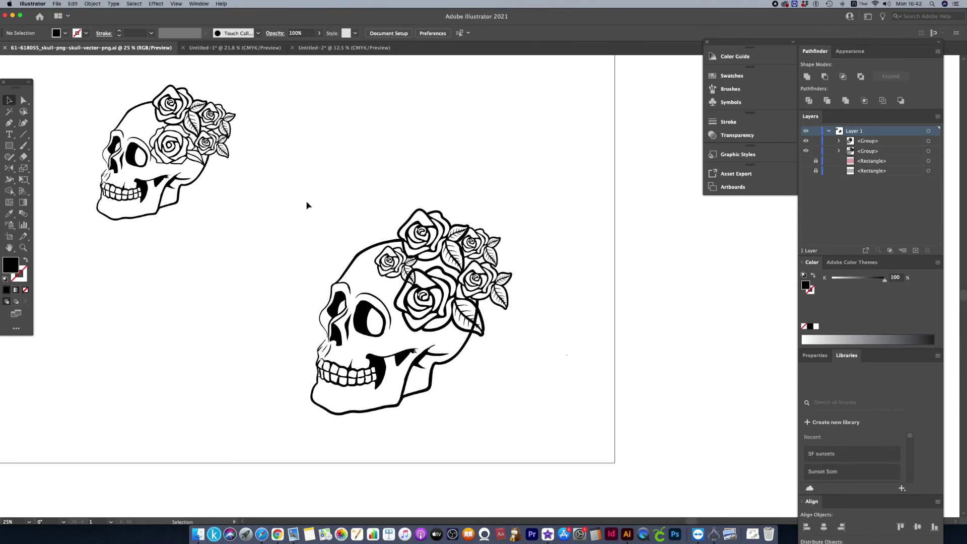
{"action": "left_click_drag", "start_coordinate": [518, 447], "coordinate": [512, 236]}
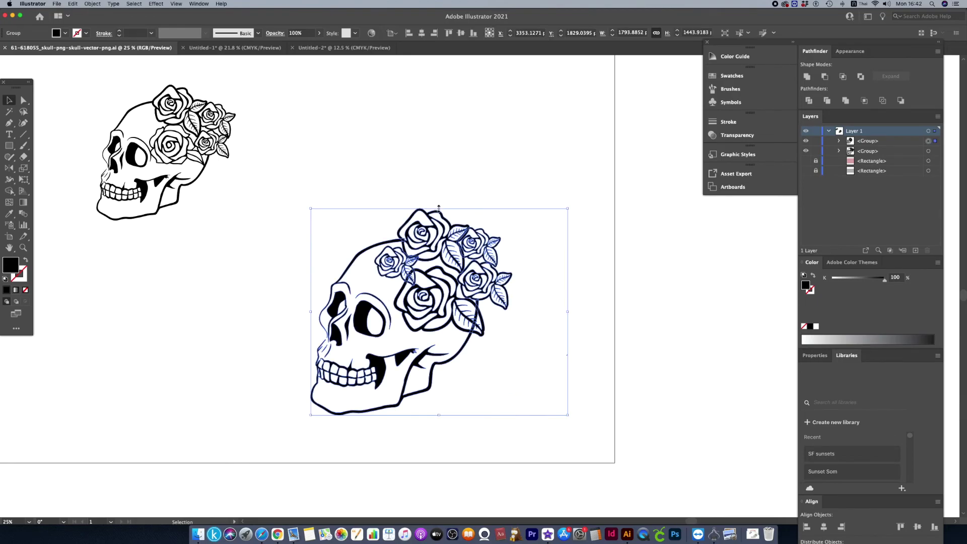
{"action": "left_click_drag", "start_coordinate": [438, 207], "coordinate": [440, 173]}
{"action": "left_click", "coordinate": [445, 142]}
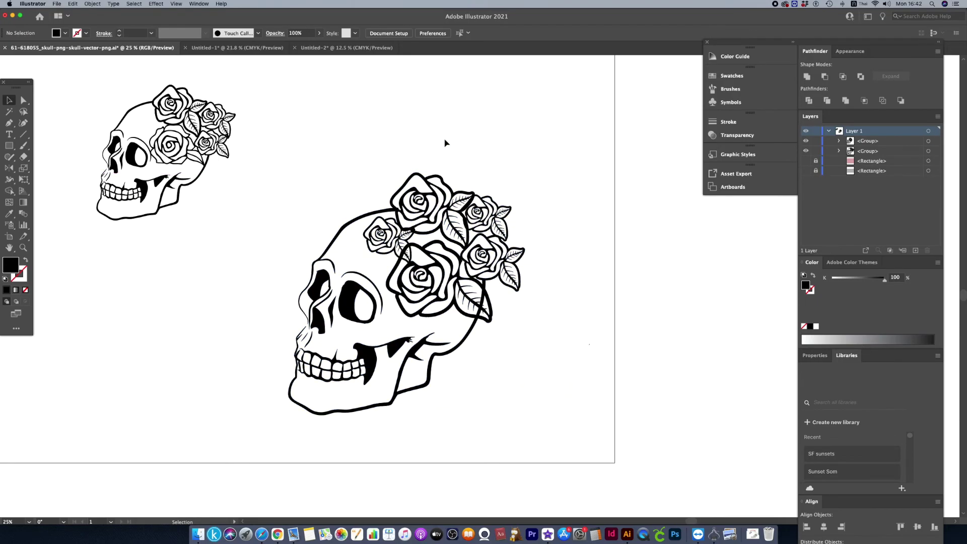